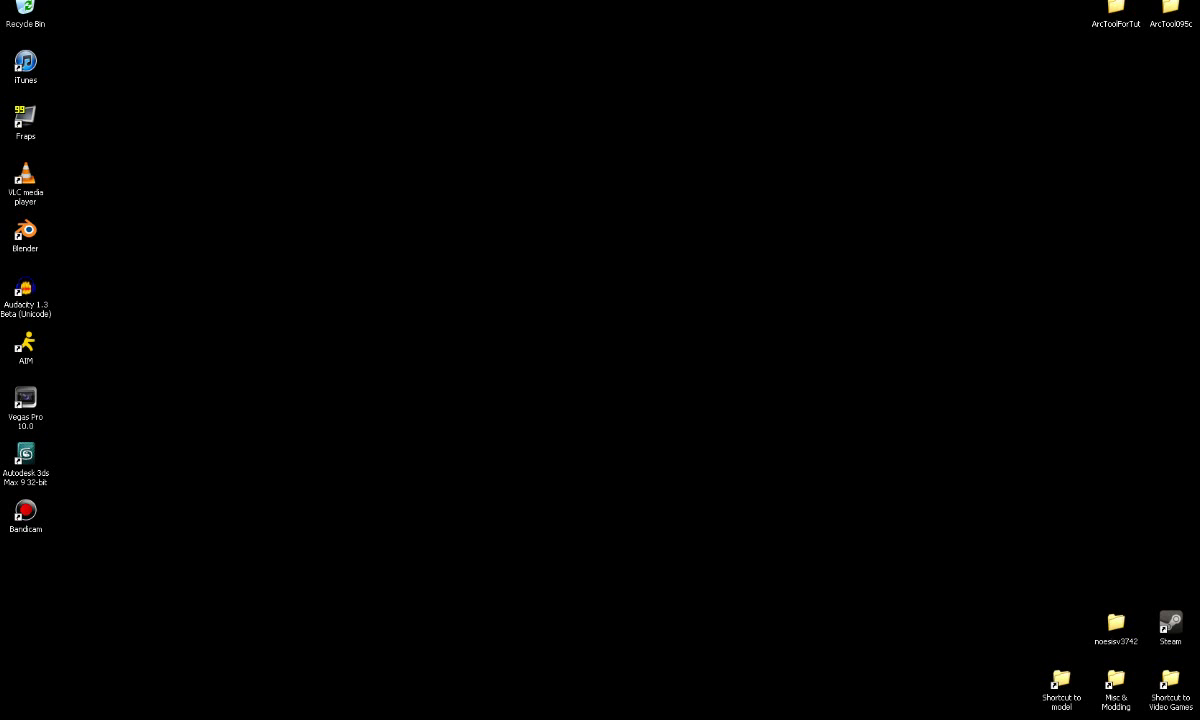
# Open the nativePC\Image\Archive folder inside the RESIDENT EVIL 5 folder of Video Games
pyautogui.doubleClick(1170, 686)
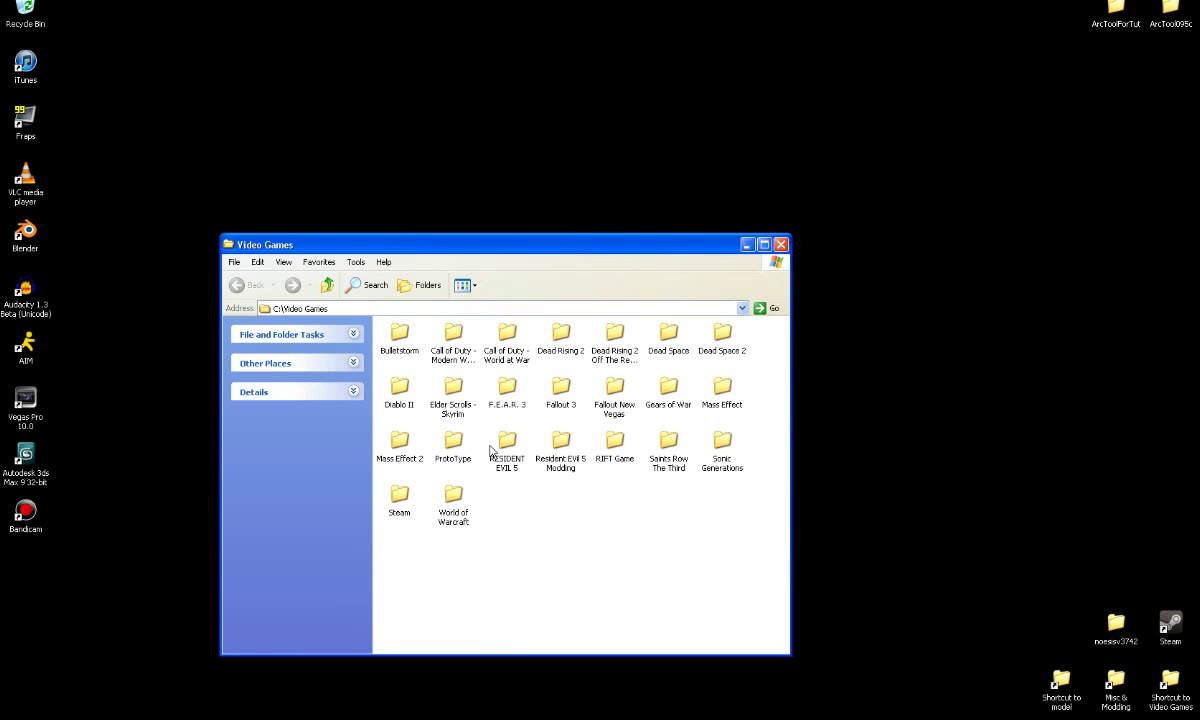
pyautogui.doubleClick(510, 450)
pyautogui.doubleClick(393, 328)
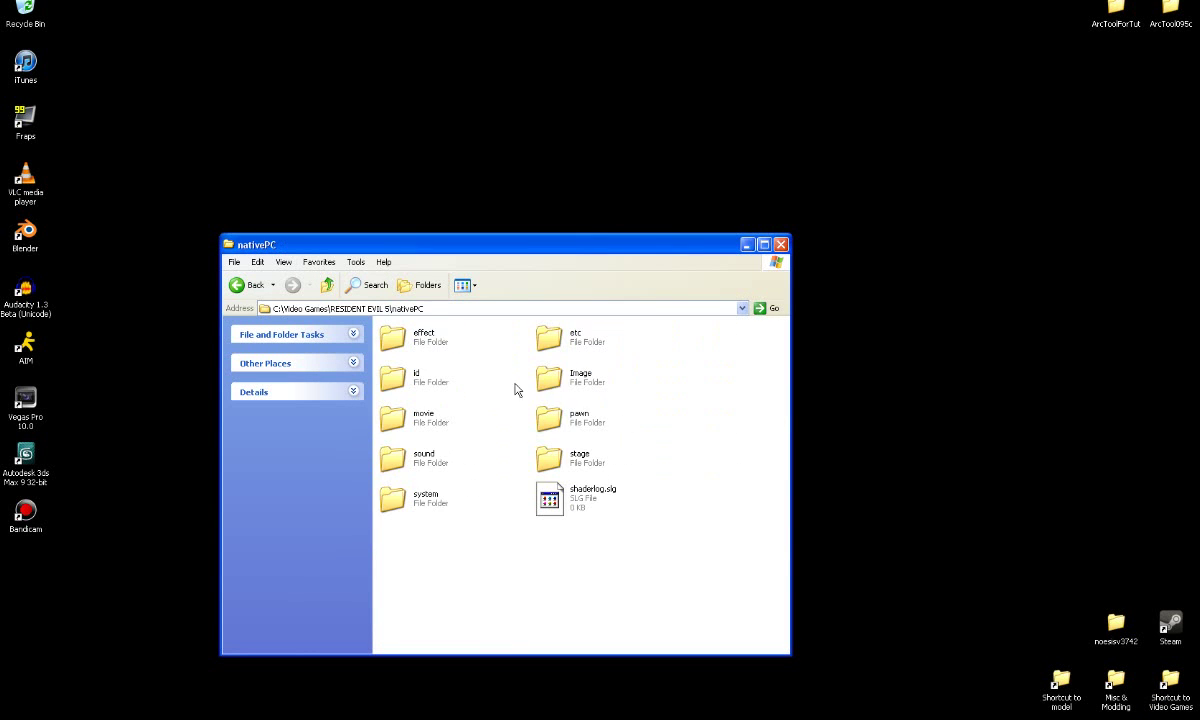
pyautogui.doubleClick(561, 378)
pyautogui.doubleClick(392, 337)
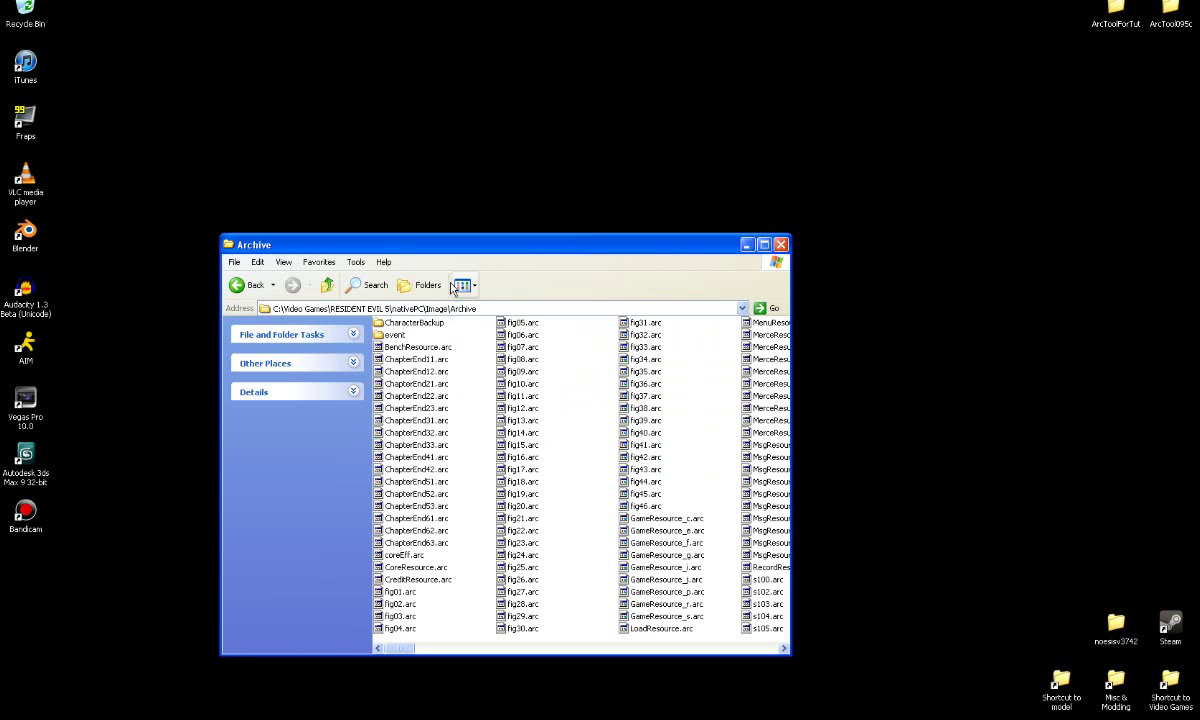
# Look through the Archive folder in list view for the .arc files of the player characters
pyautogui.scroll(-3, 530, 530)
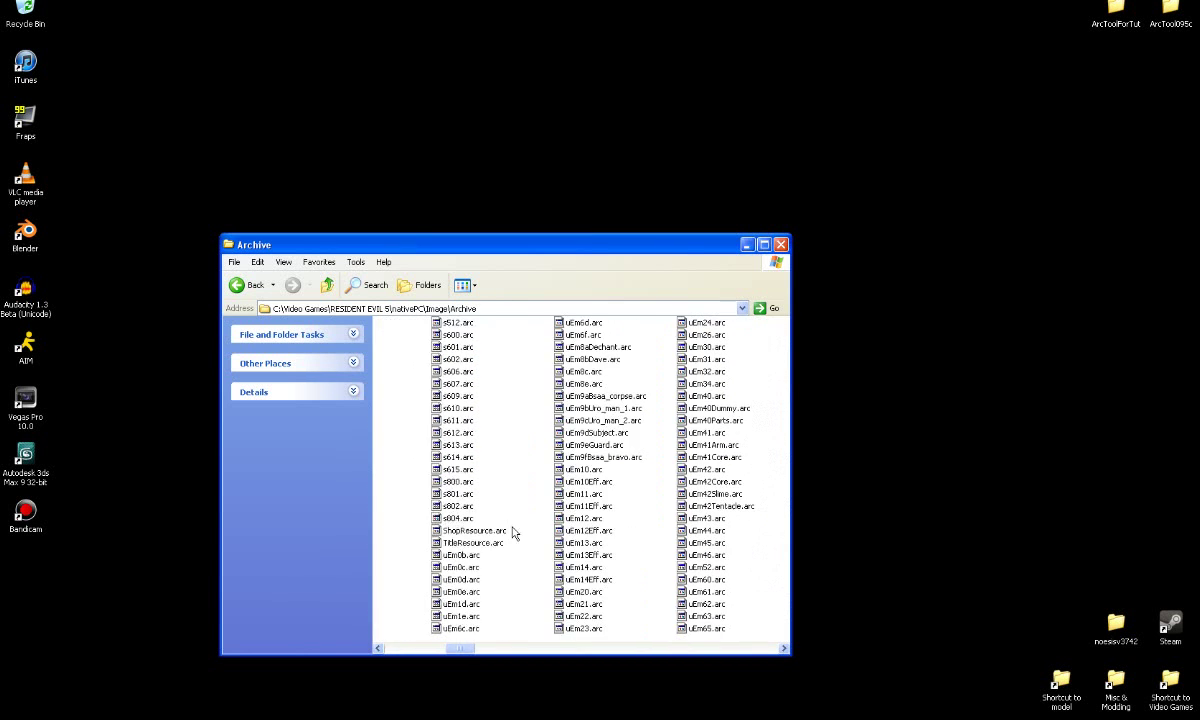
pyautogui.scroll(3, 513, 533)
pyautogui.click(464, 285)
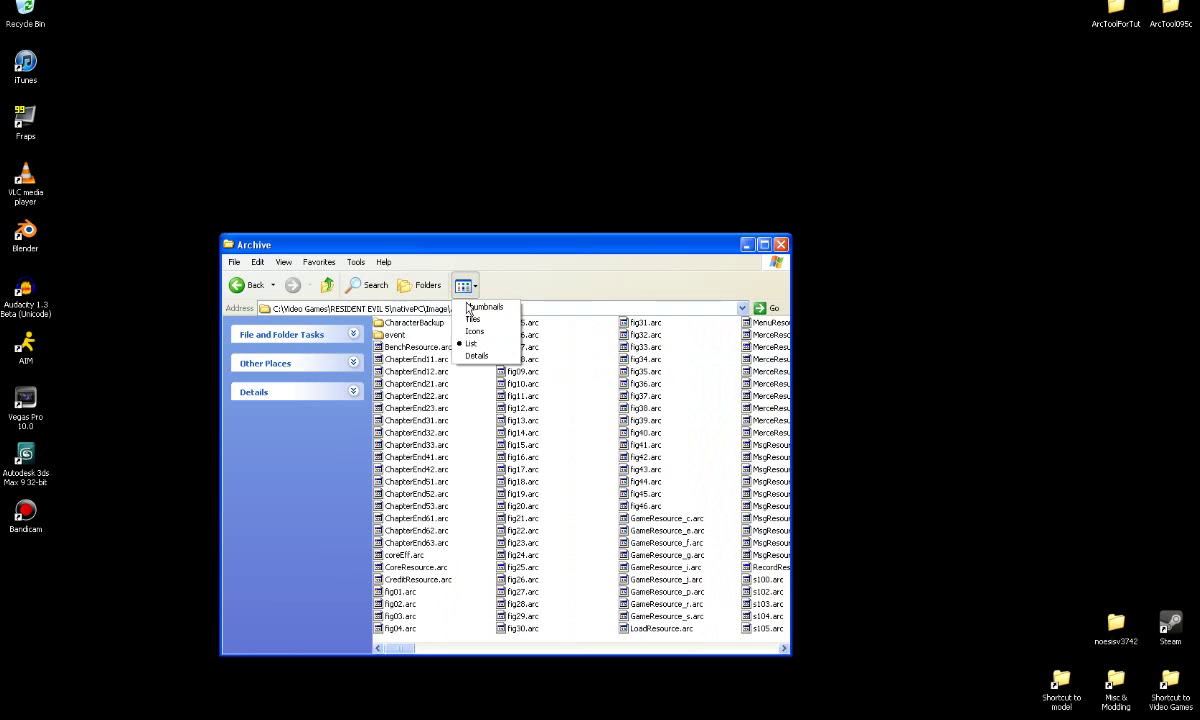
pyautogui.click(471, 343)
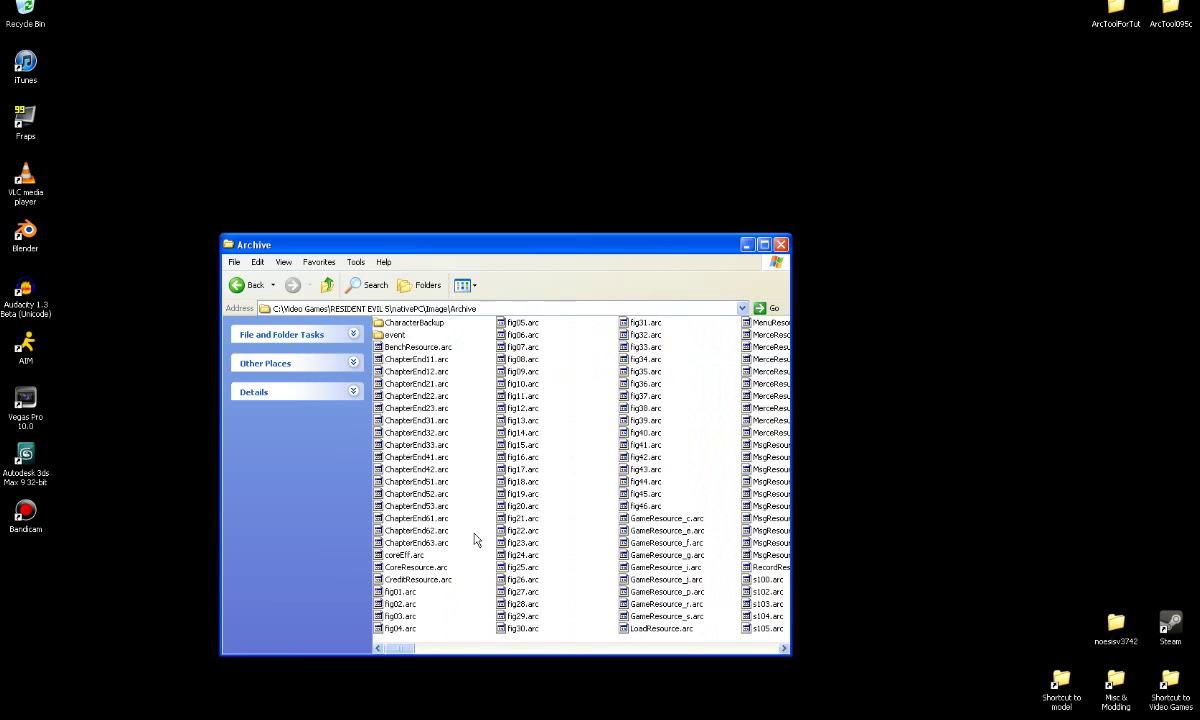
pyautogui.scroll(-3, 470, 545)
pyautogui.scroll(-5, 471, 546)
pyautogui.scroll(3, 490, 560)
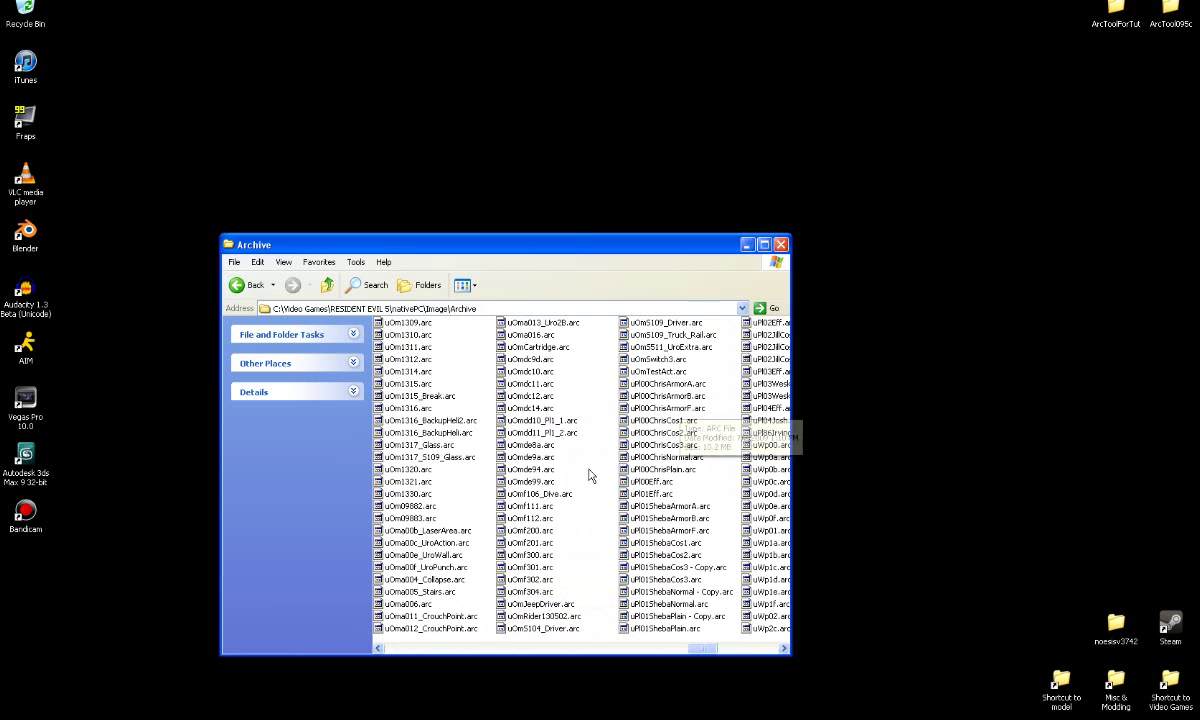
pyautogui.scroll(-3, 585, 481)
pyautogui.scroll(2, 585, 481)
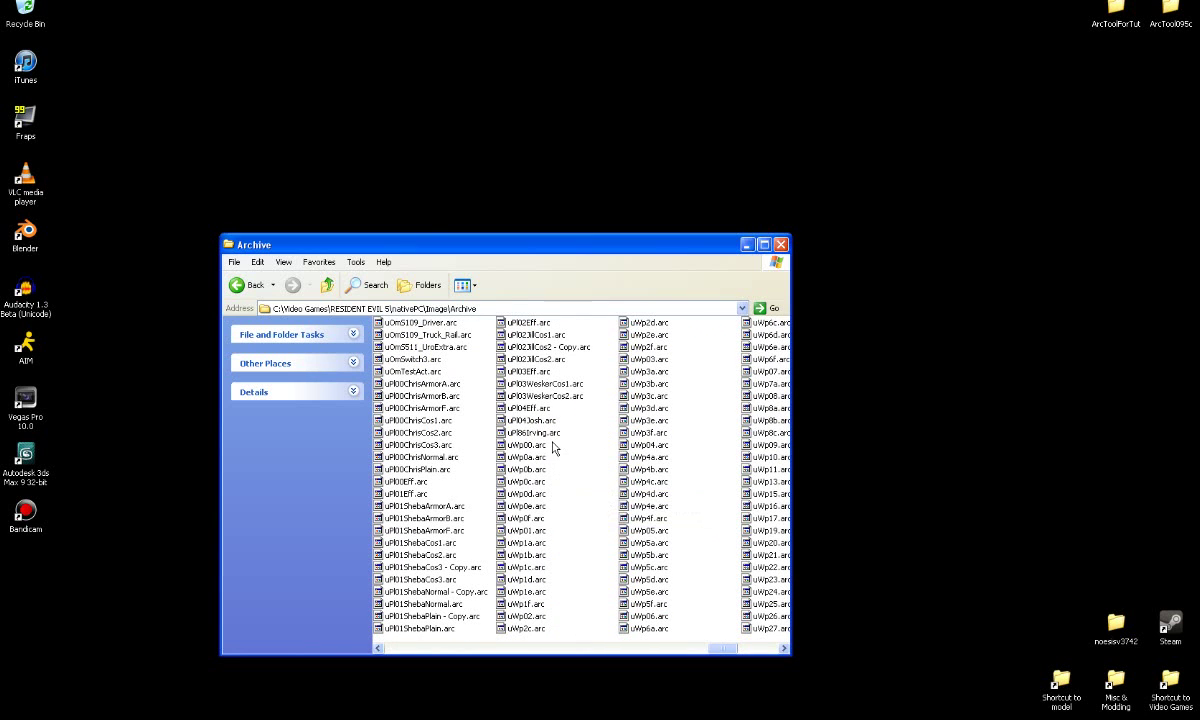
pyautogui.rightClick(572, 441)
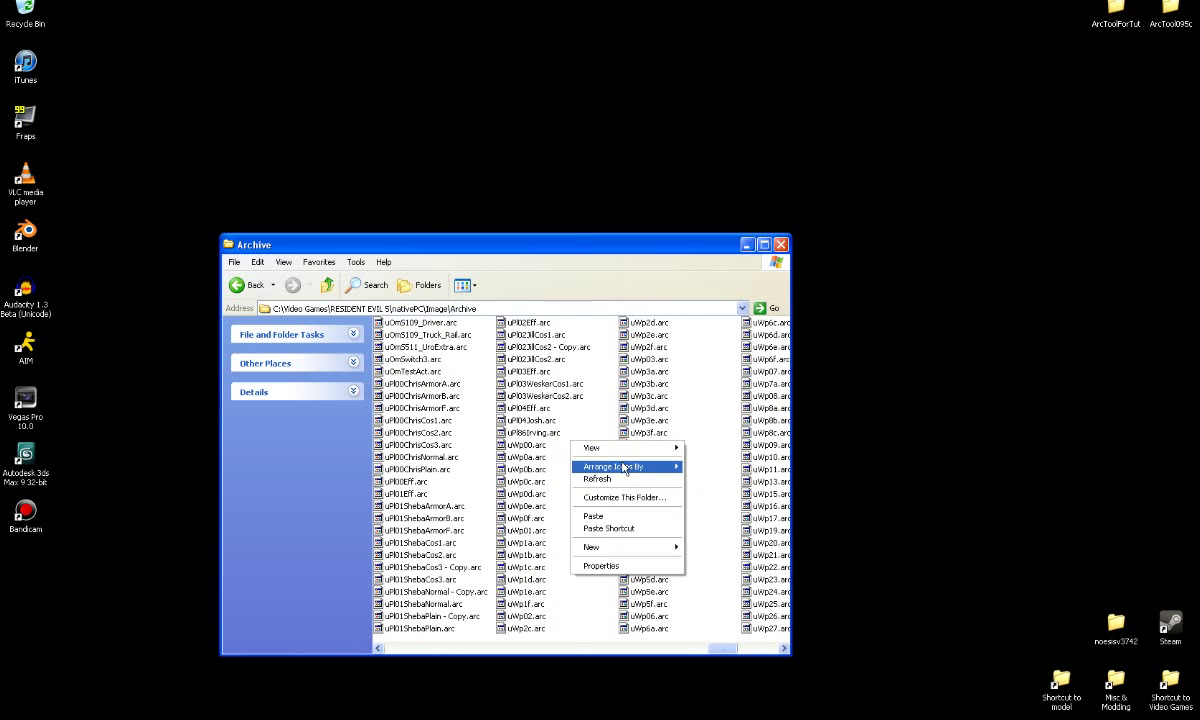
pyautogui.click(573, 482)
pyautogui.click(420, 457)
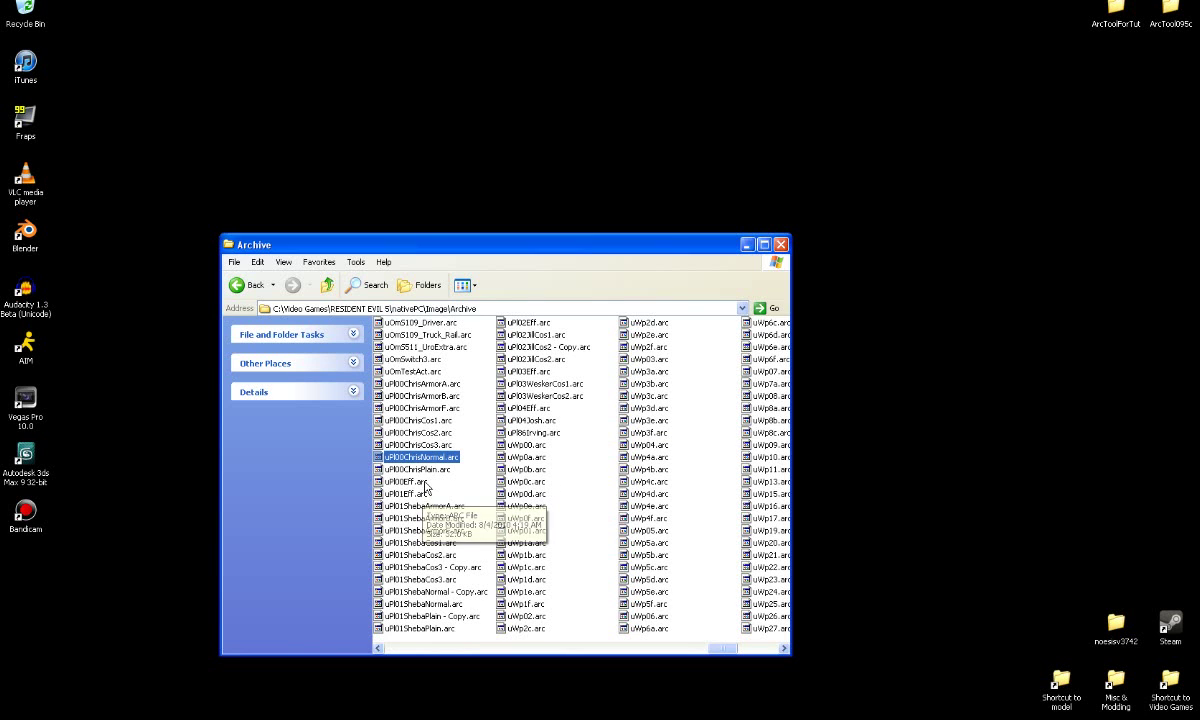
pyautogui.scroll(2, 467, 472)
pyautogui.scroll(-2, 467, 472)
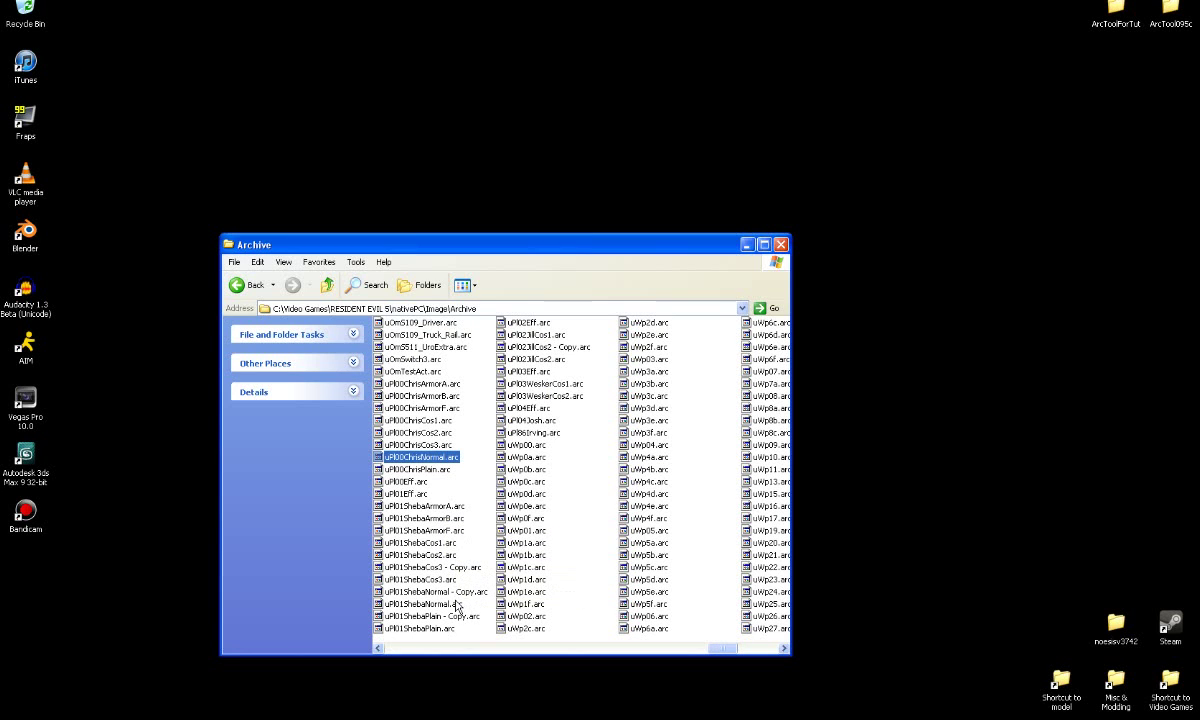
# Copy uPl01ShebaNormal.arc from the Archive folder into the ArcToolForTut folder on the desktop
pyautogui.click(438, 605)
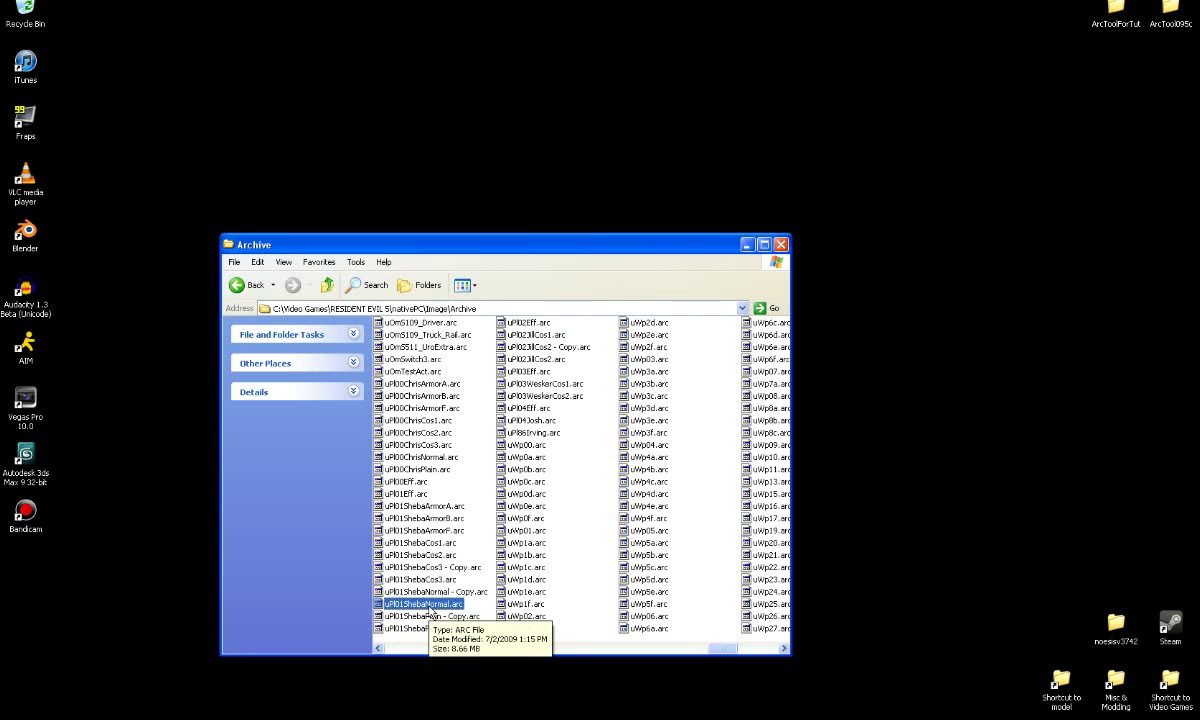
pyautogui.hotkey('alt', 'F4')
pyautogui.doubleClick(1112, 24)
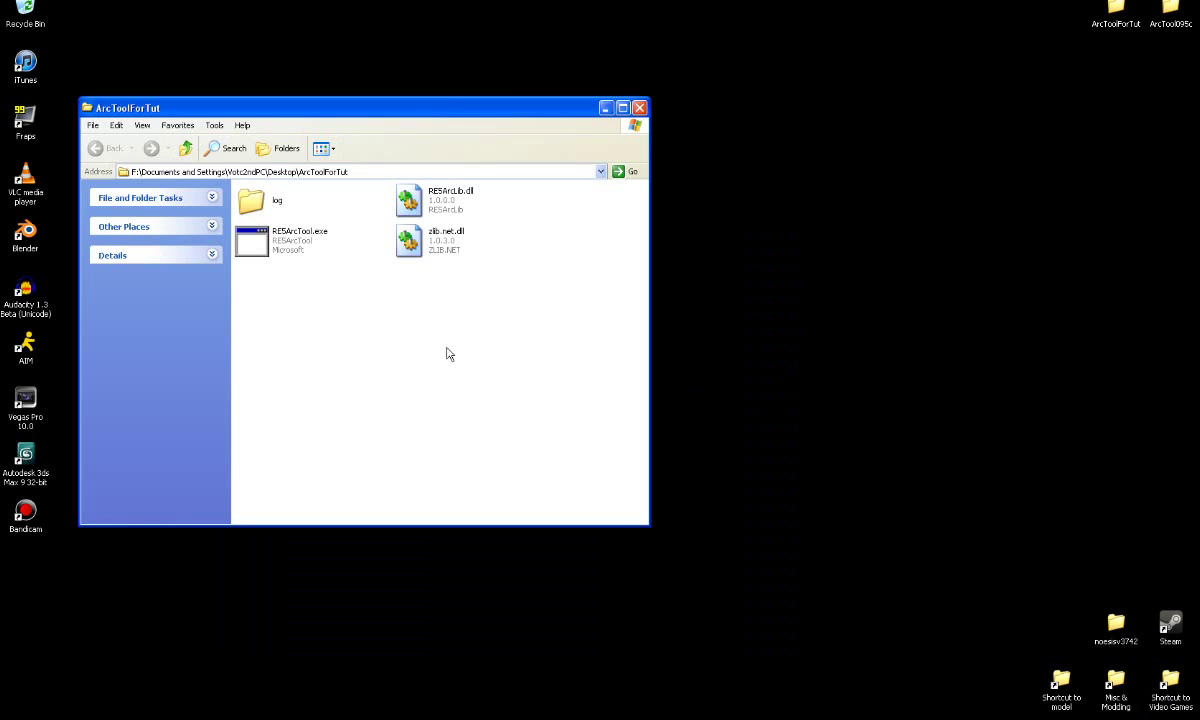
pyautogui.hotkey('ctrl', 'v')
pyautogui.click(350, 357)
# Launch RE5ArcTool.exe and choose uPl01ShebaNormal.arc in the ArcToolForTut folder as the archive to extract
pyautogui.doubleClick(291, 248)
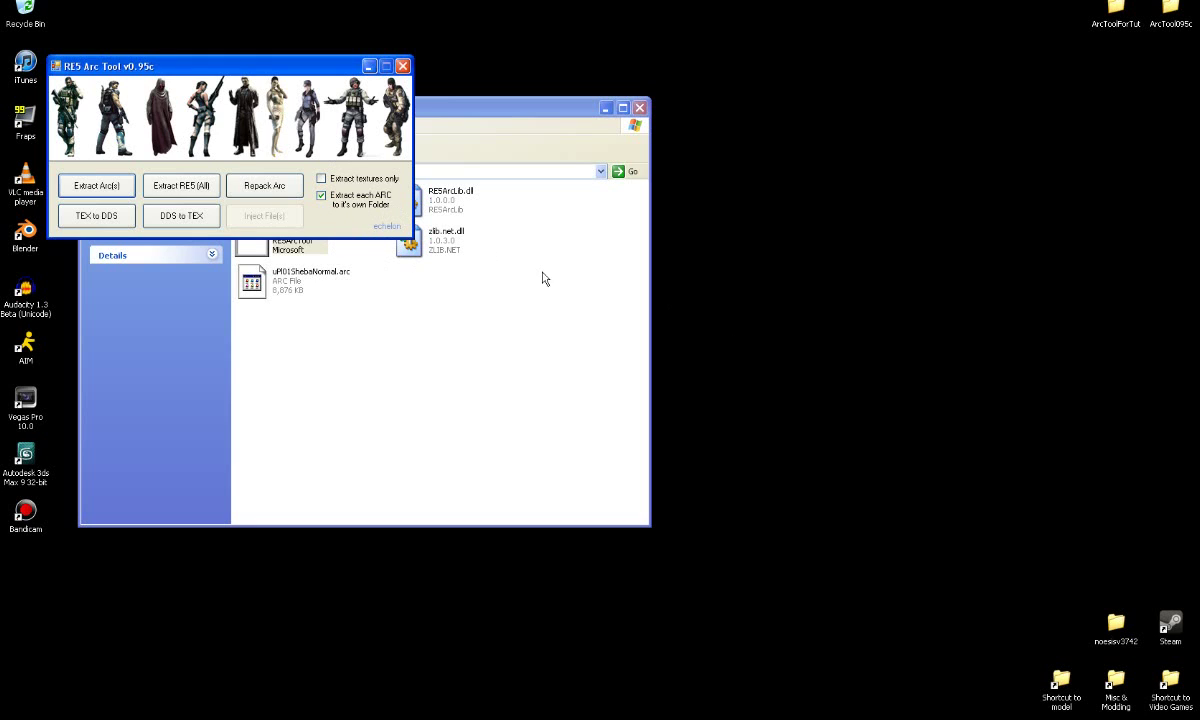
pyautogui.click(88, 180)
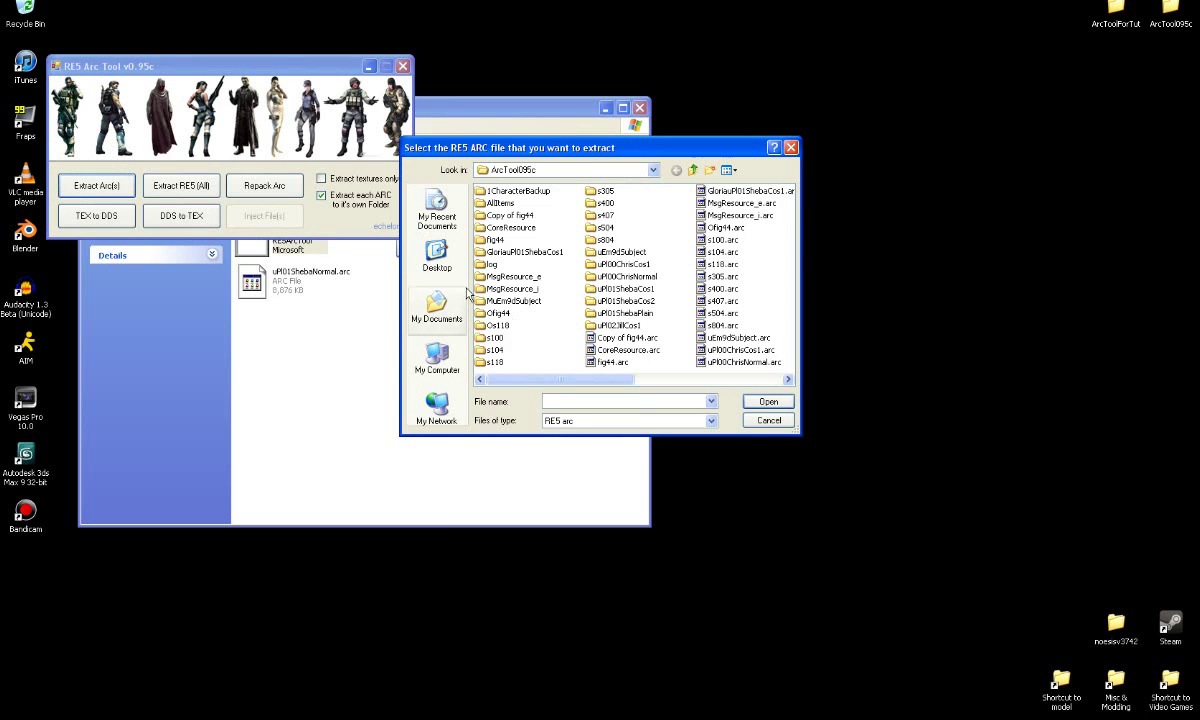
pyautogui.click(437, 255)
pyautogui.doubleClick(508, 240)
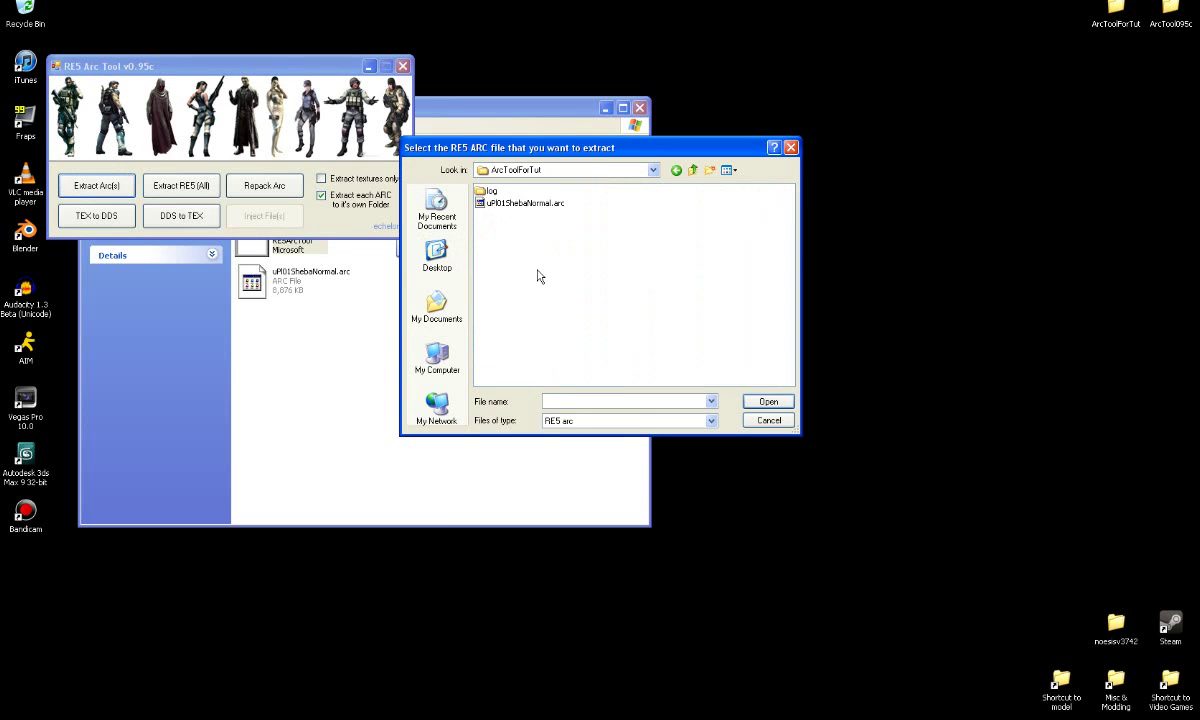
pyautogui.click(500, 205)
pyautogui.click(437, 255)
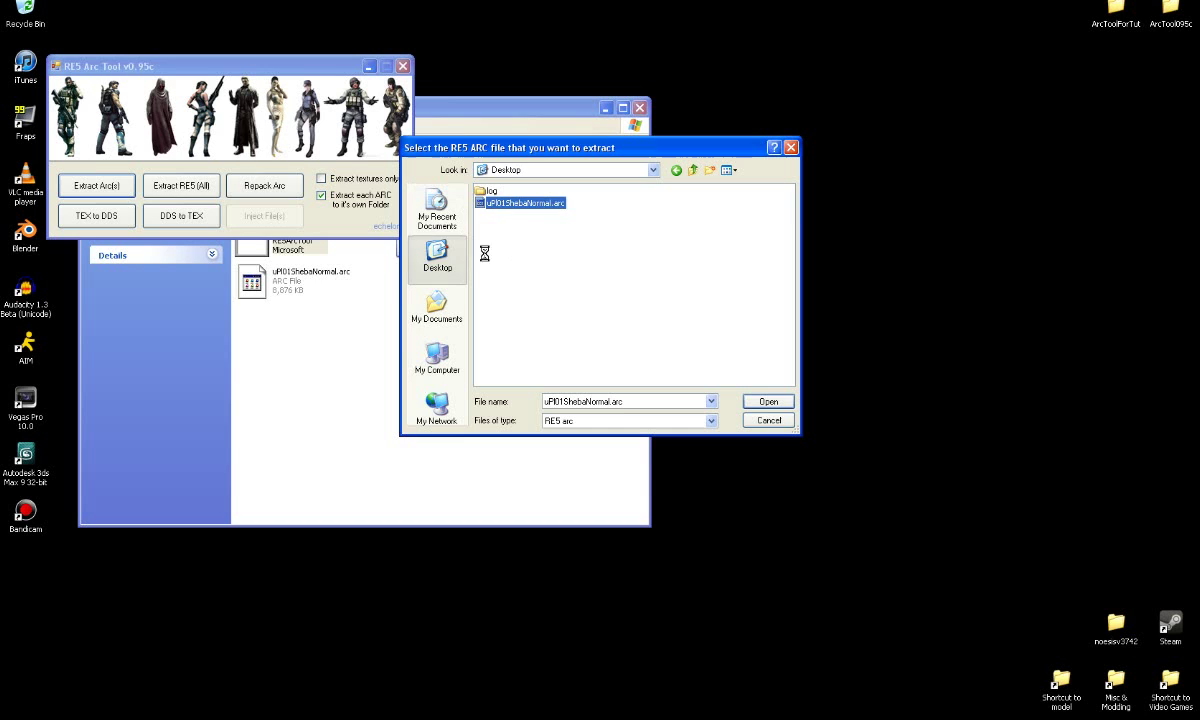
pyautogui.doubleClick(500, 240)
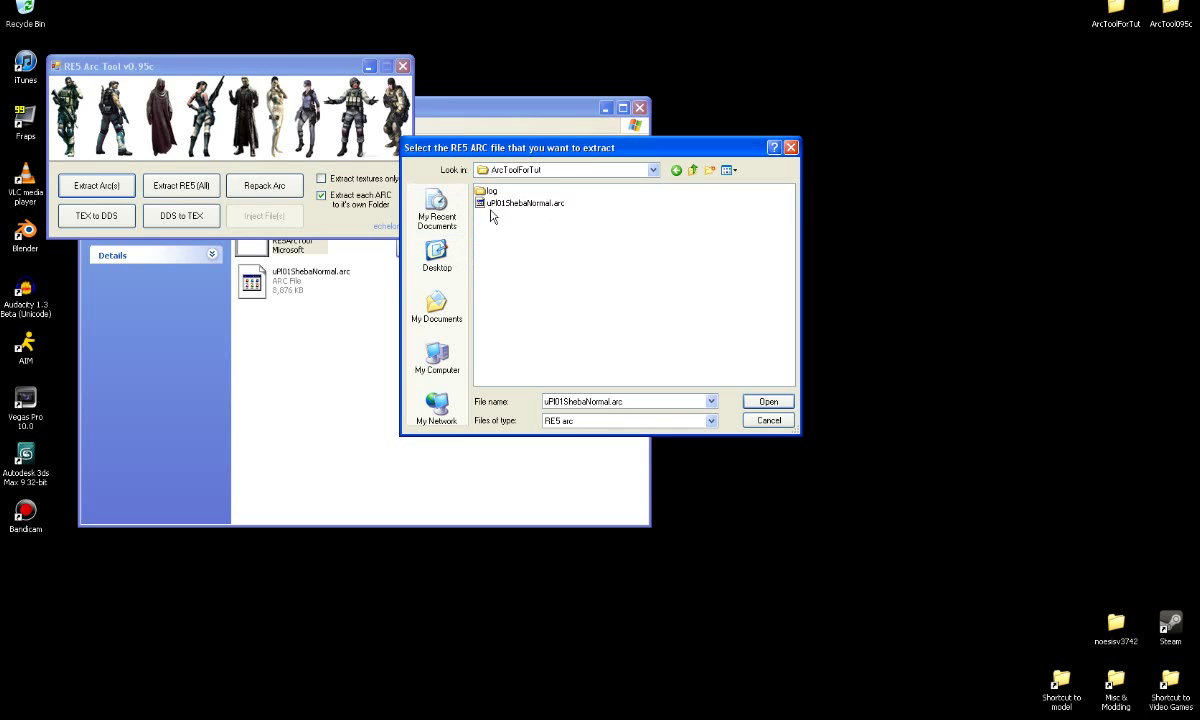
pyautogui.click(503, 205)
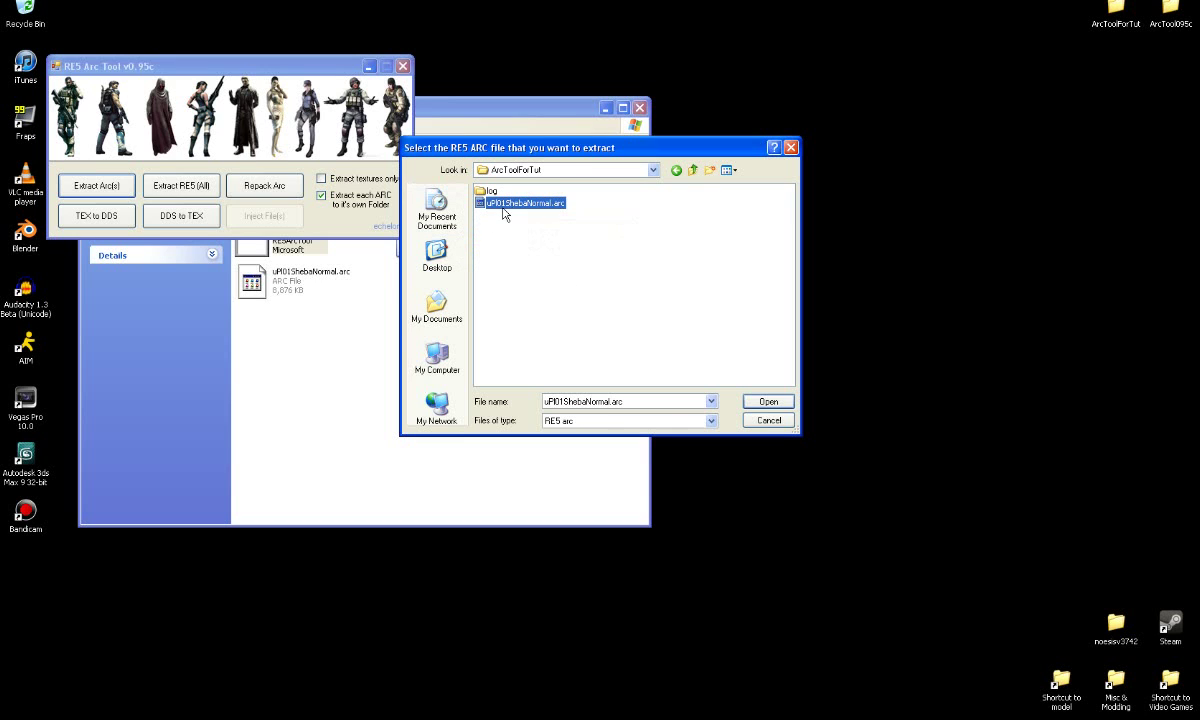
pyautogui.doubleClick(522, 205)
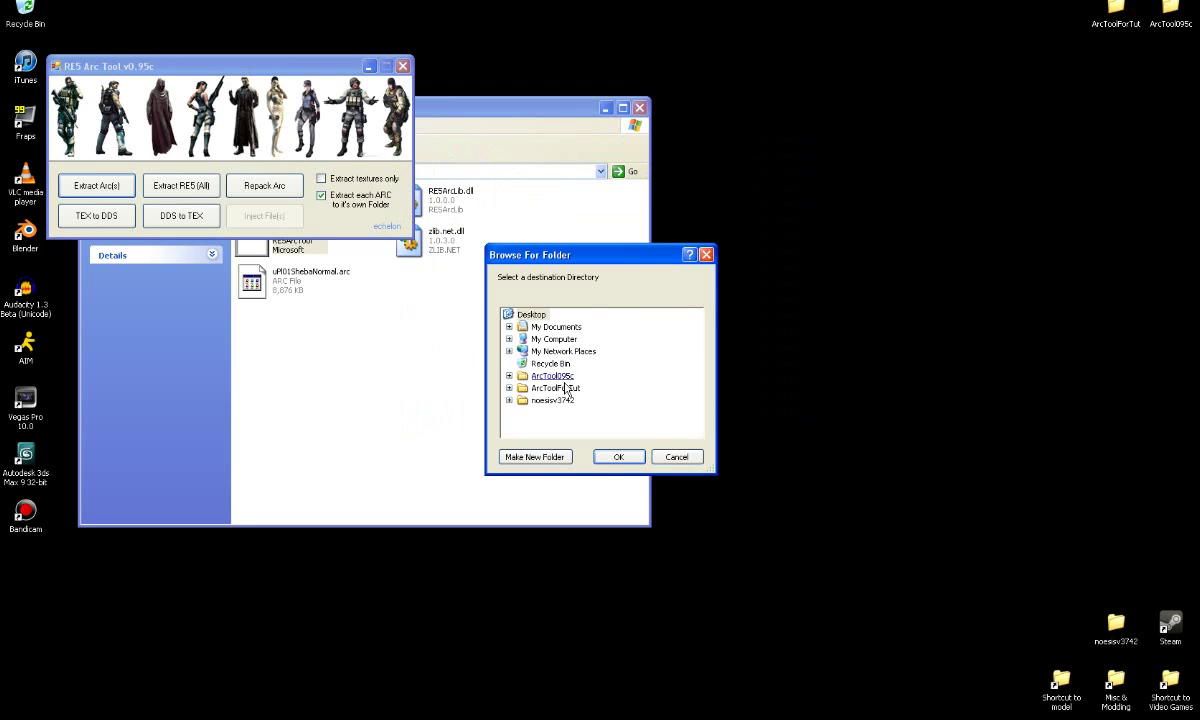
# Extract the archive with the desktop's ArcToolForTut folder as the destination directory
pyautogui.click(558, 376)
pyautogui.doubleClick(556, 377)
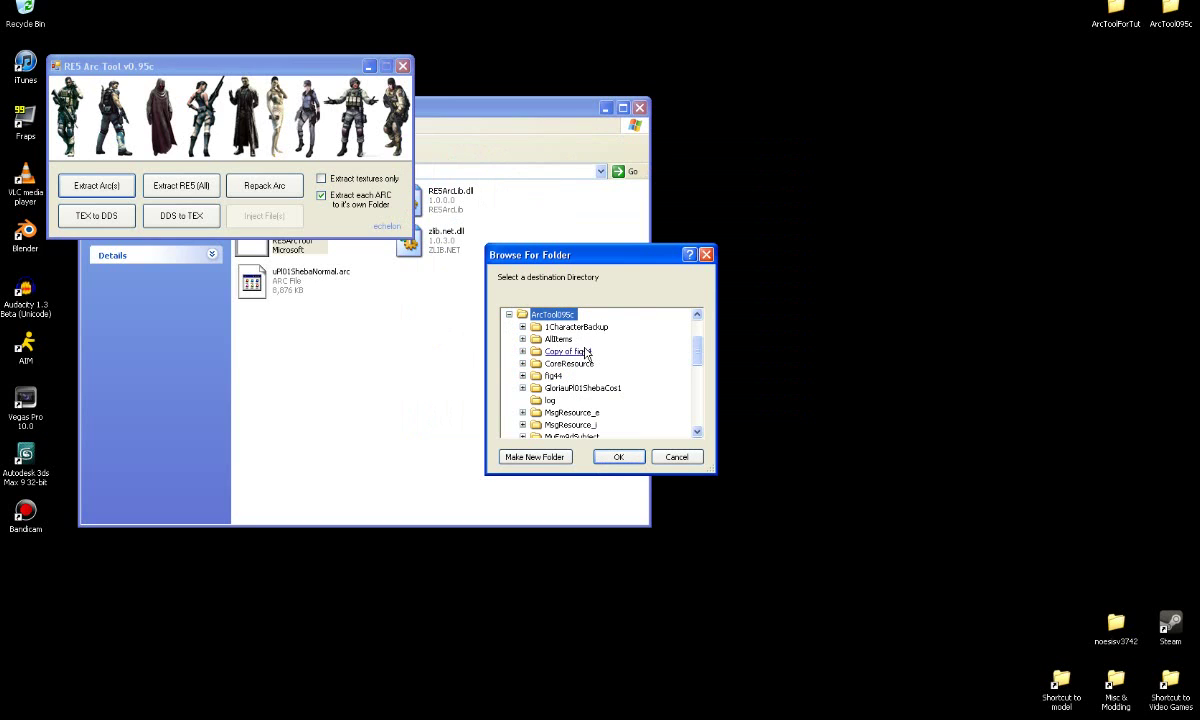
pyautogui.click(508, 318)
pyautogui.doubleClick(556, 388)
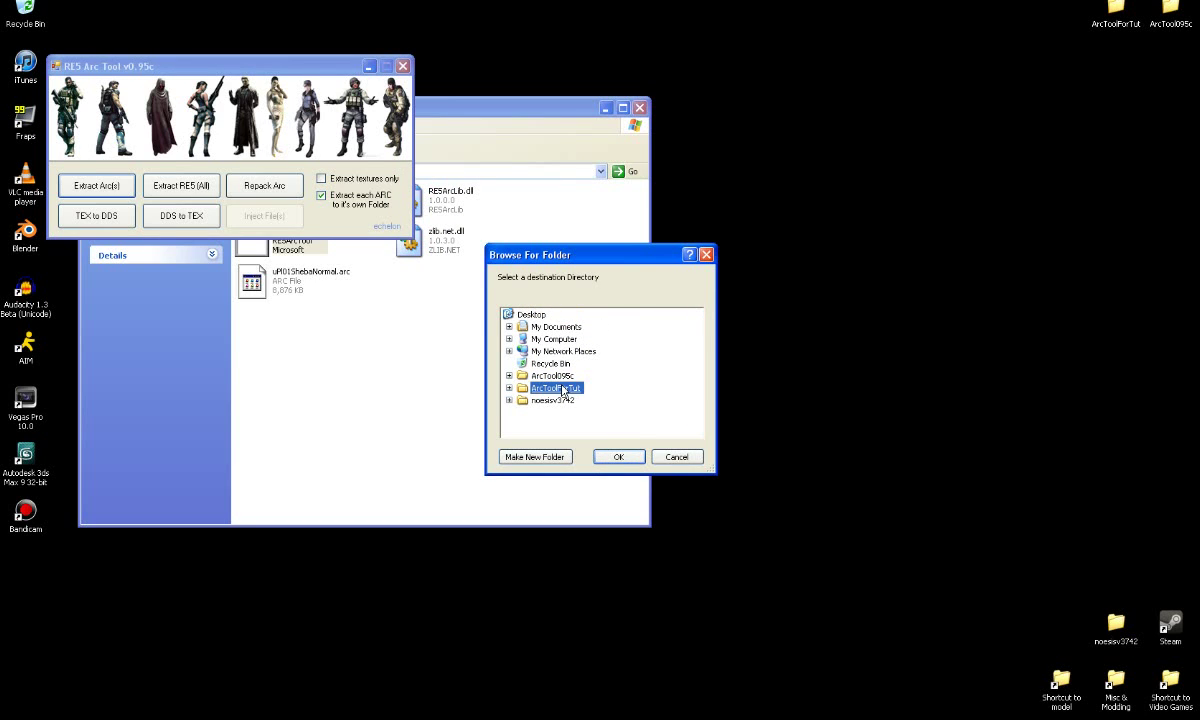
pyautogui.click(614, 457)
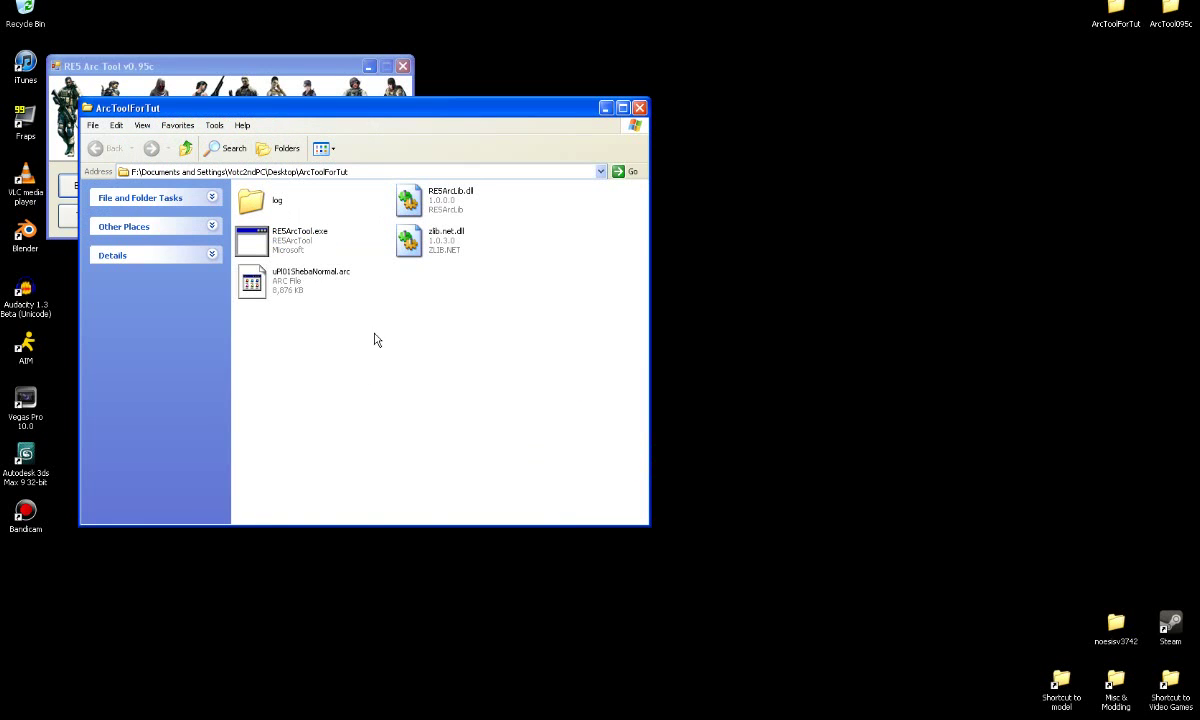
pyautogui.moveTo(436, 313); pyautogui.dragTo(410, 350)
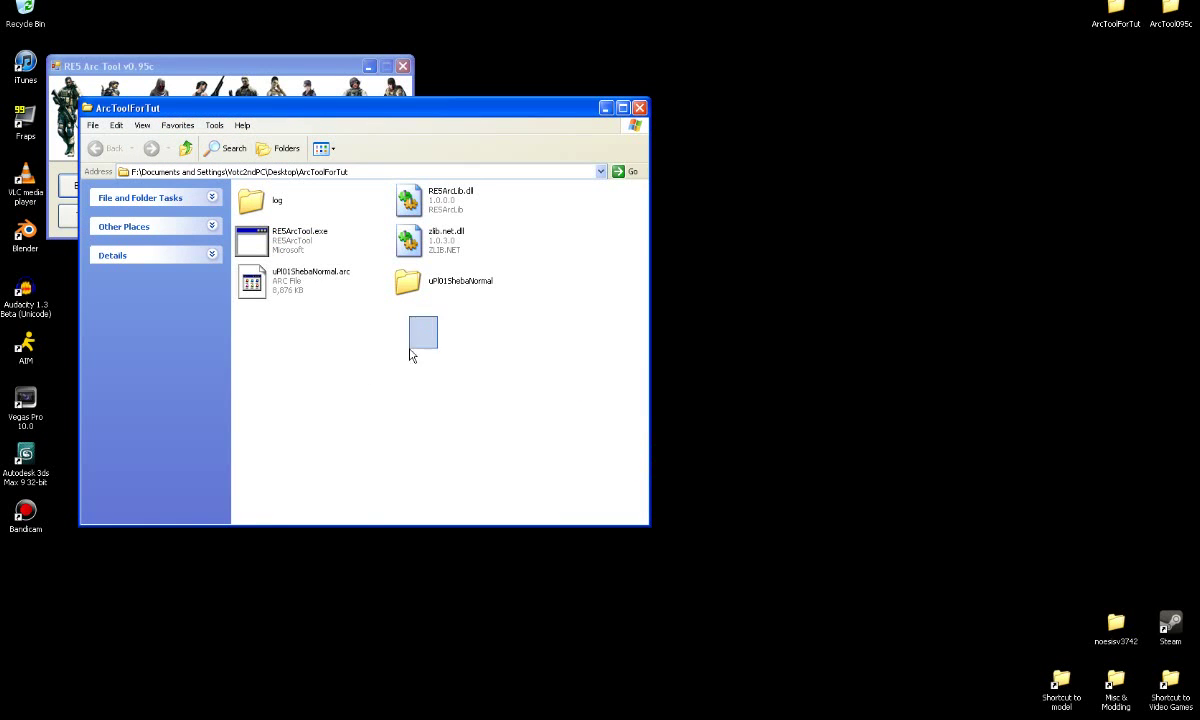
# Open the pawn\pl\pl01\model folder inside the extracted uPl01ShebaNormal folder
pyautogui.click(445, 287)
pyautogui.doubleClick(445, 287)
pyautogui.doubleClick(388, 198)
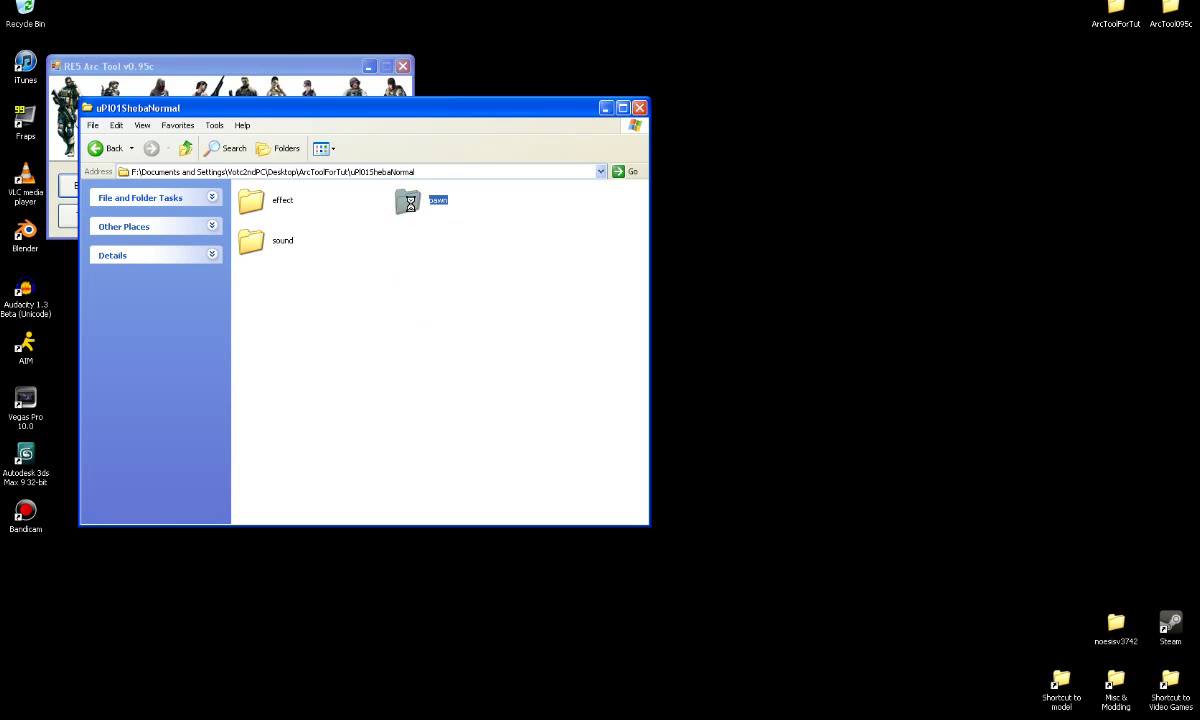
pyautogui.doubleClick(278, 217)
pyautogui.doubleClick(410, 212)
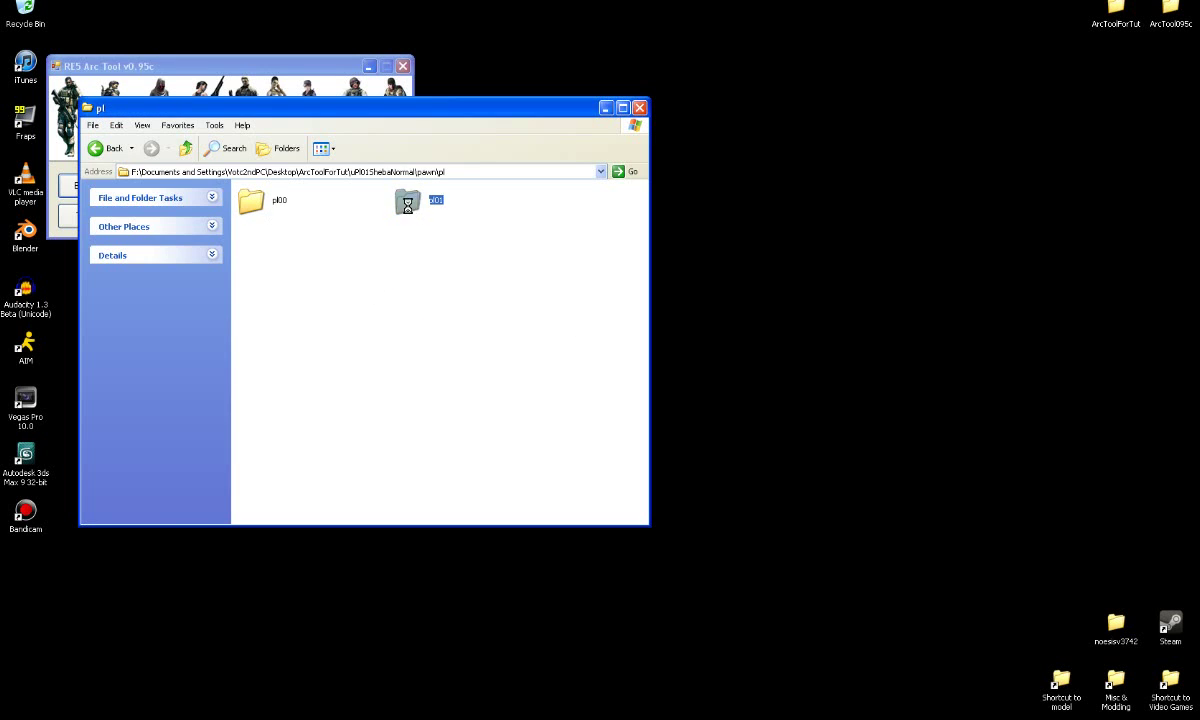
pyautogui.doubleClick(421, 203)
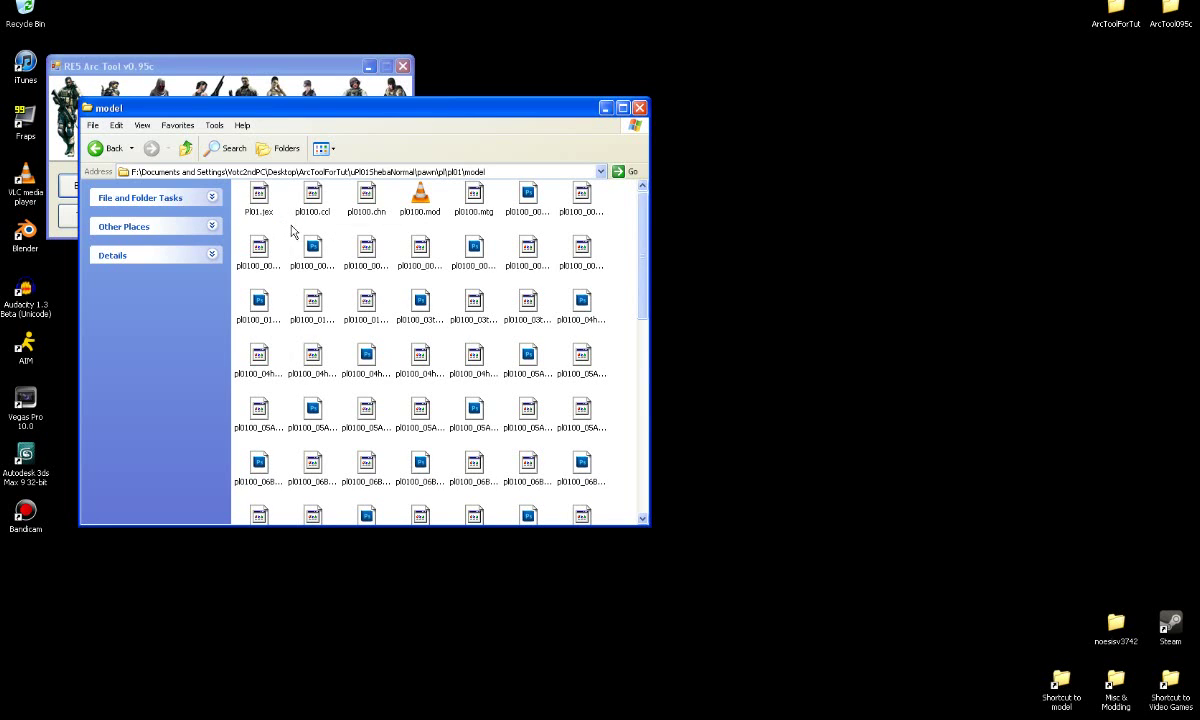
# Arrange the files in the model folder by type
pyautogui.rightClick(292, 231)
pyautogui.click(276, 224)
pyautogui.rightClick(287, 229)
pyautogui.moveTo(343, 259)
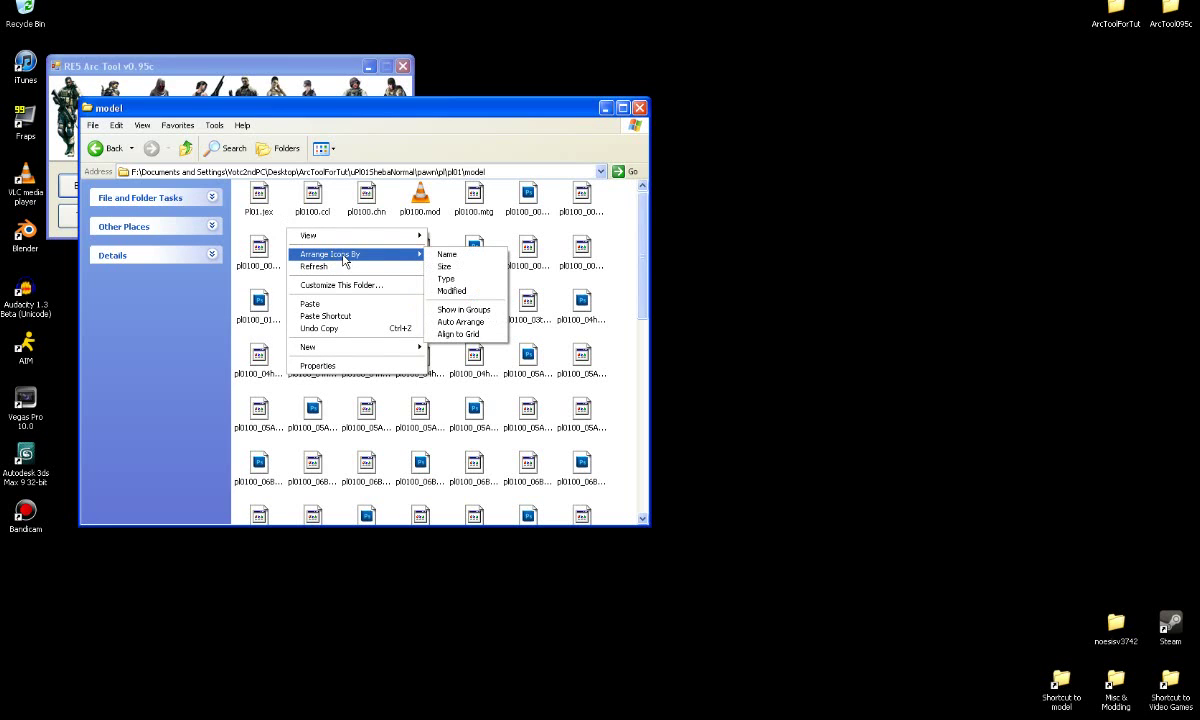
pyautogui.click(455, 278)
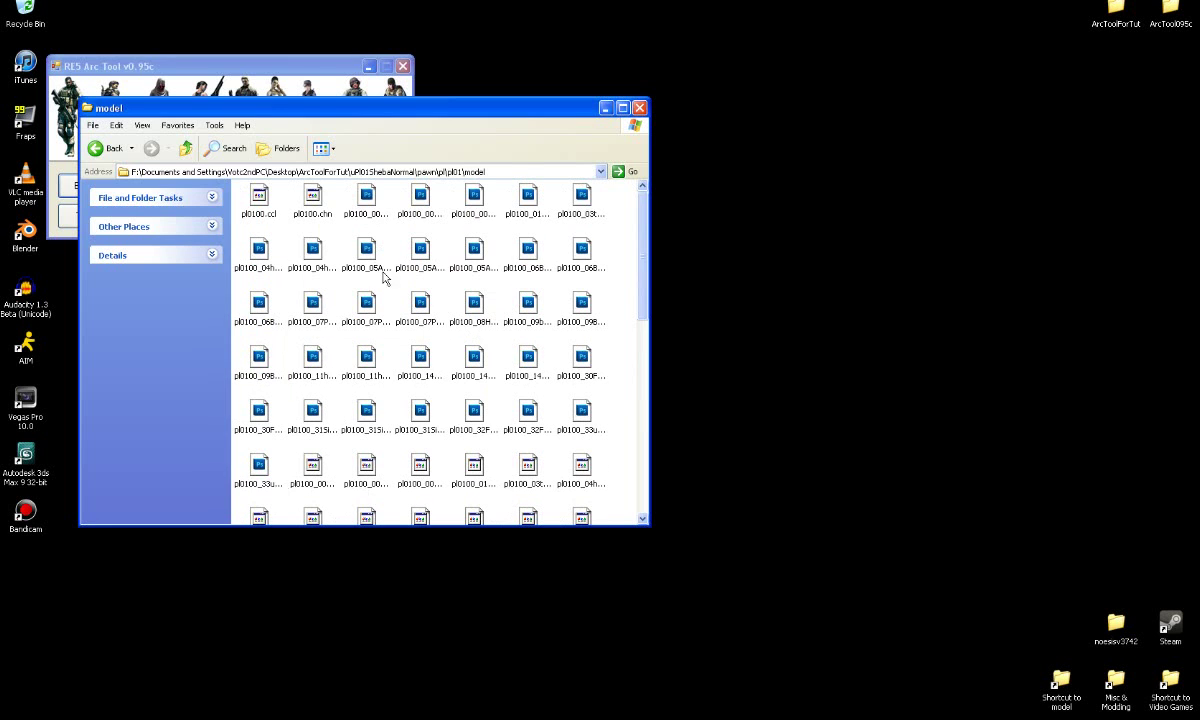
# Show the model folder's files as thumbnails and enlarge the window to view the DDS textures
pyautogui.scroll(-5, 442, 249)
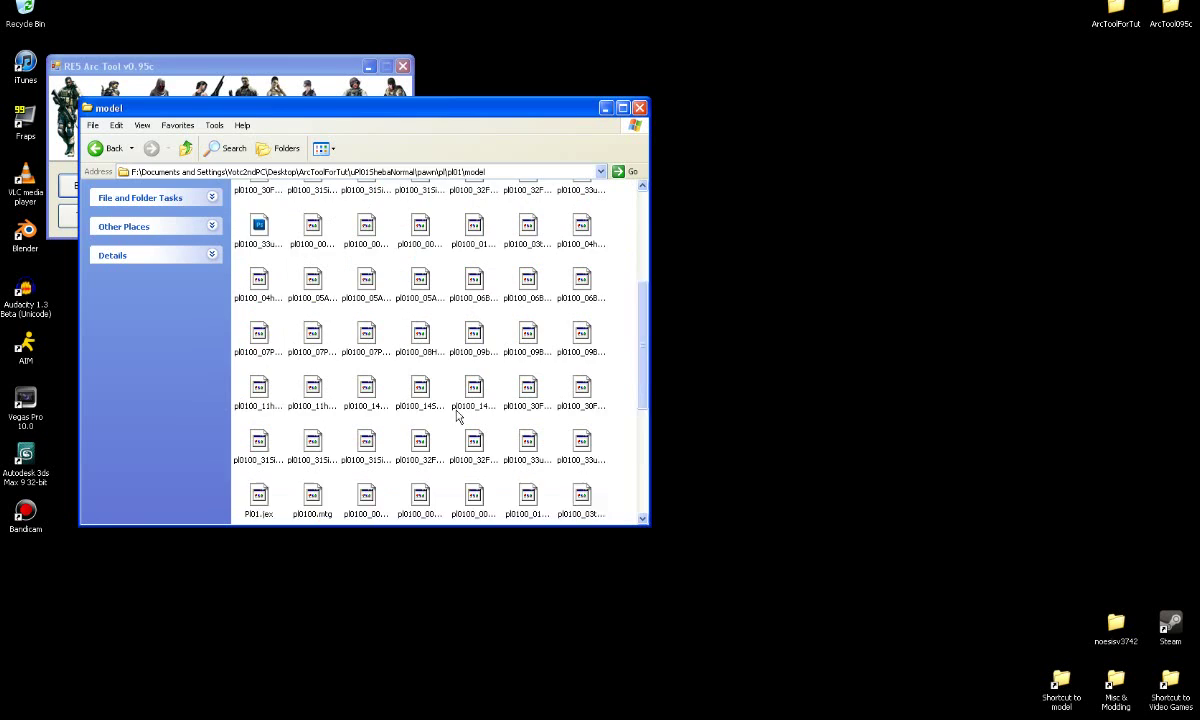
pyautogui.scroll(-3, 430, 409)
pyautogui.scroll(5, 515, 494)
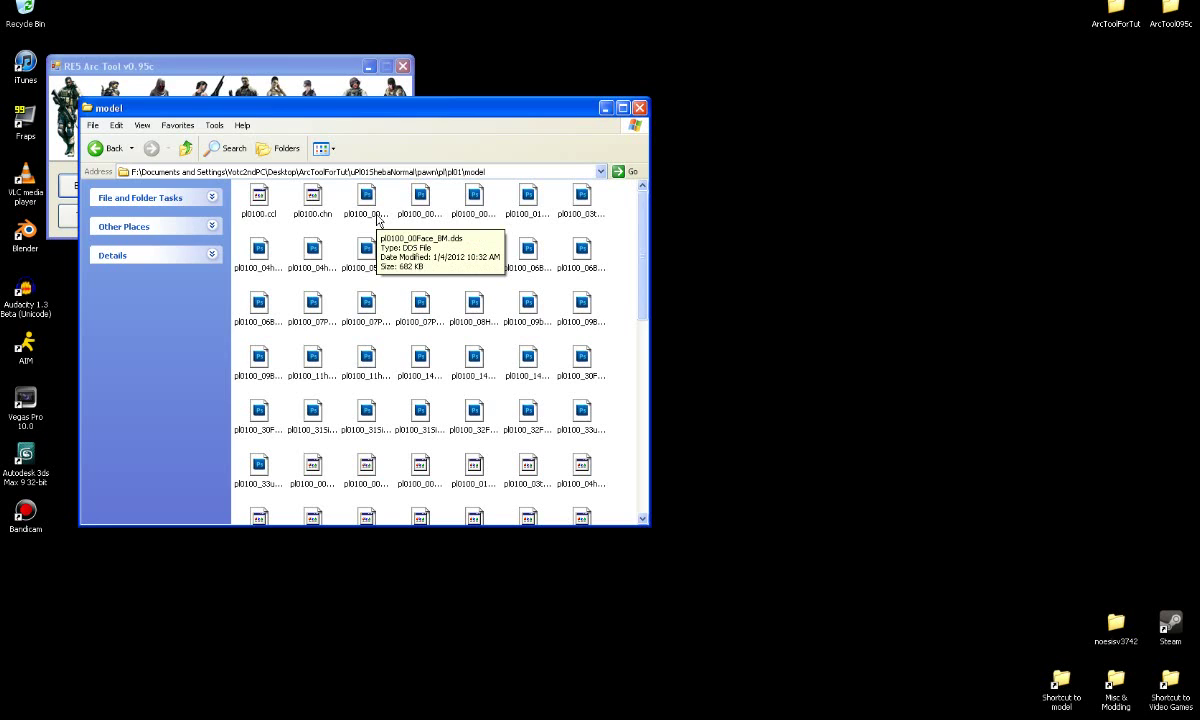
pyautogui.click(322, 148)
pyautogui.click(340, 193)
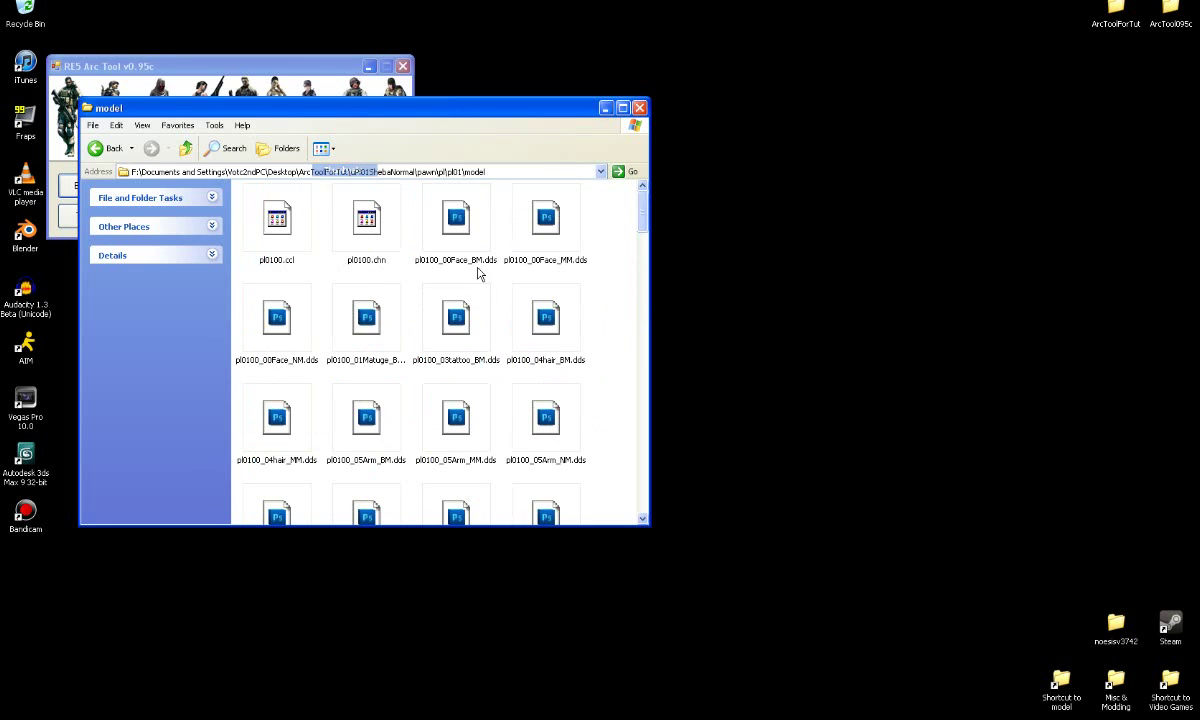
pyautogui.scroll(-1, 548, 415)
pyautogui.scroll(1, 548, 415)
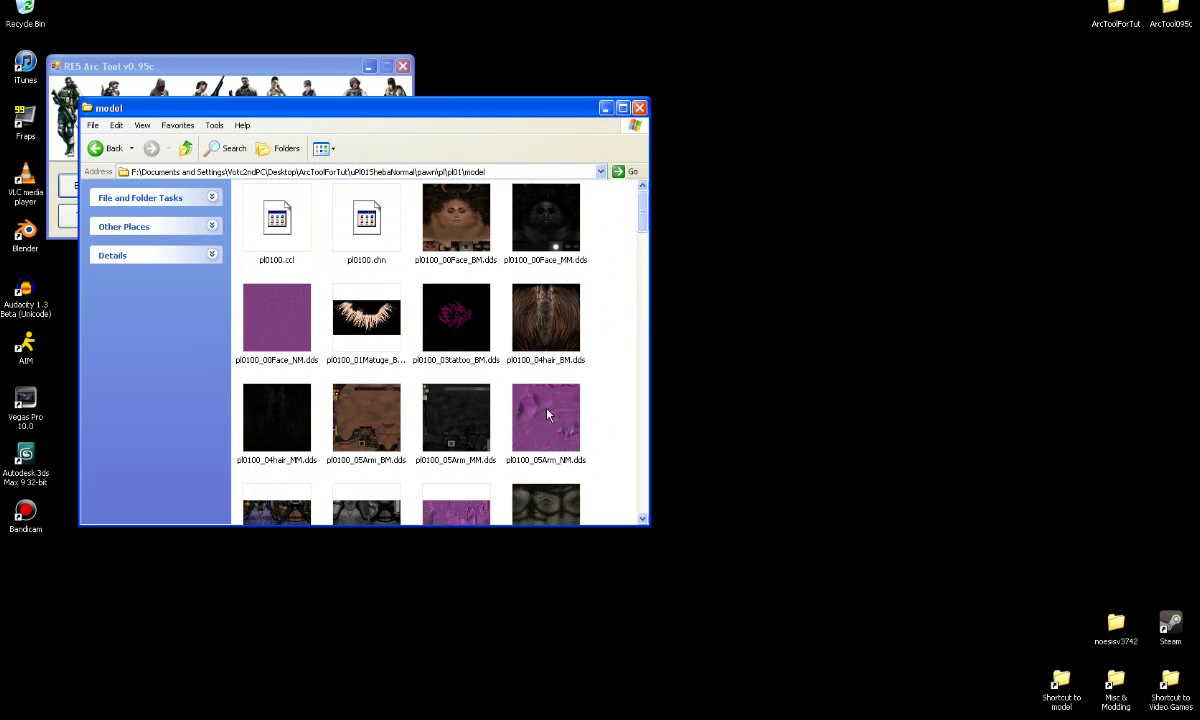
pyautogui.moveTo(648, 527); pyautogui.dragTo(856, 641)
pyautogui.scroll(-5, 812, 579)
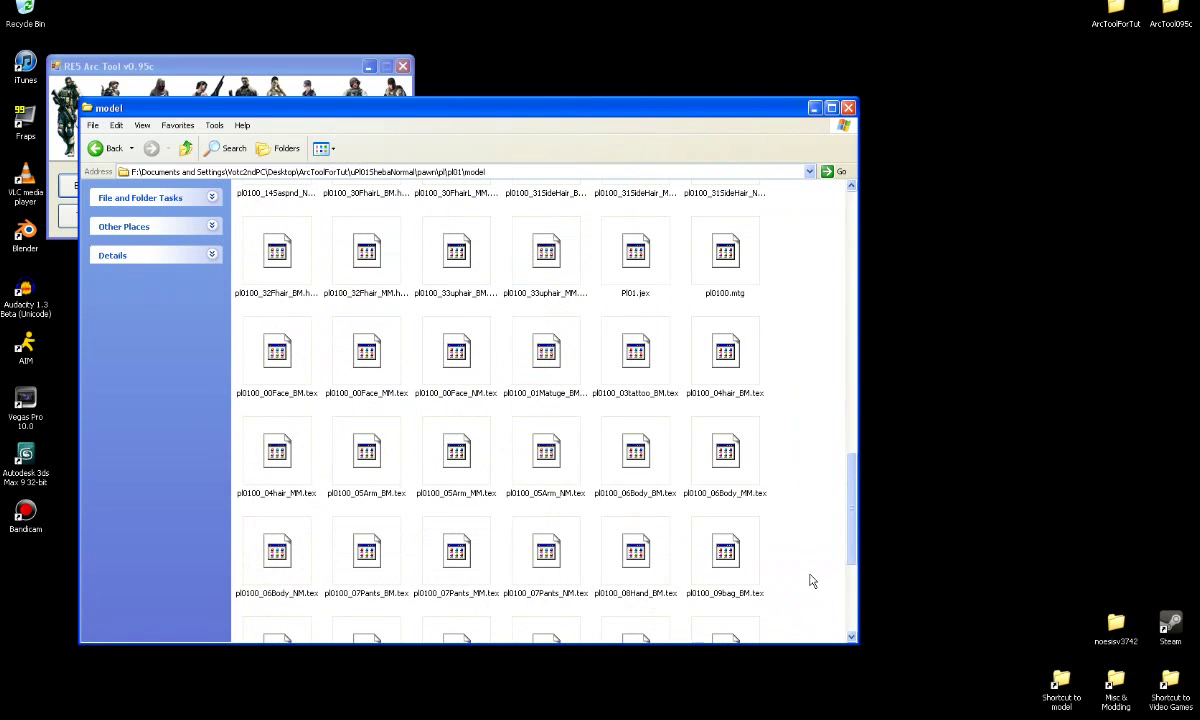
pyautogui.scroll(5, 718, 469)
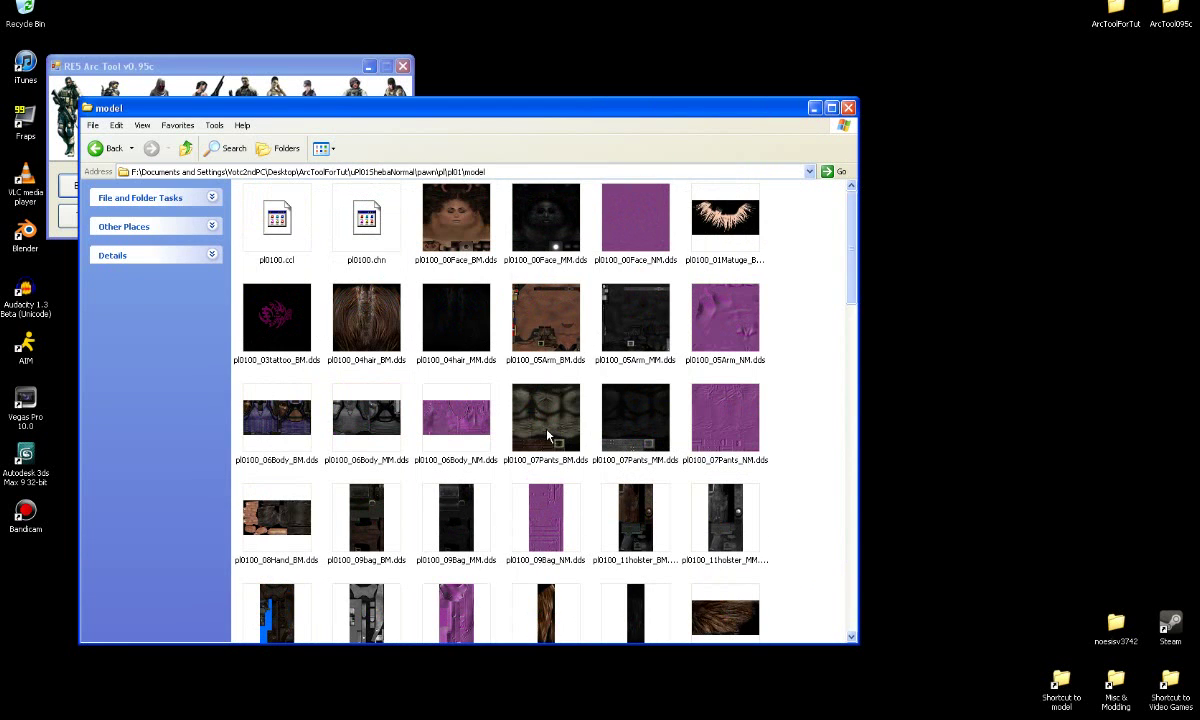
# Open the pants texture pl0100_07Pants_BM.dds from the model folder in Photoshop
pyautogui.click(573, 461)
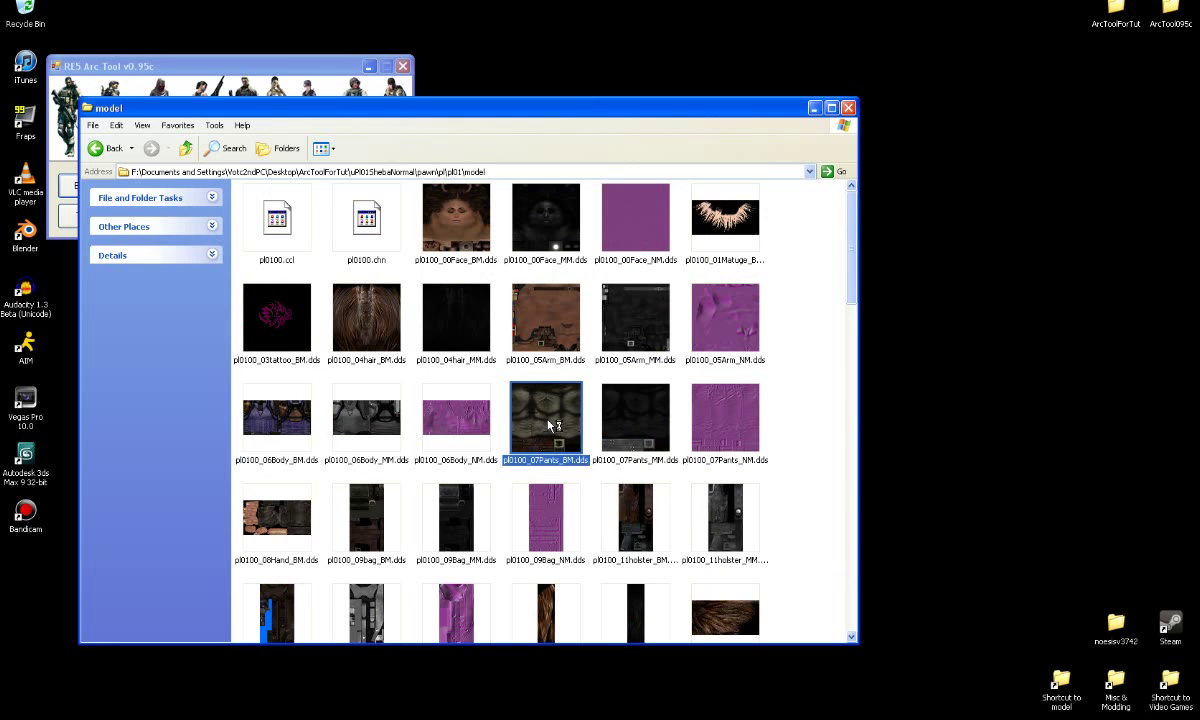
pyautogui.doubleClick(548, 427)
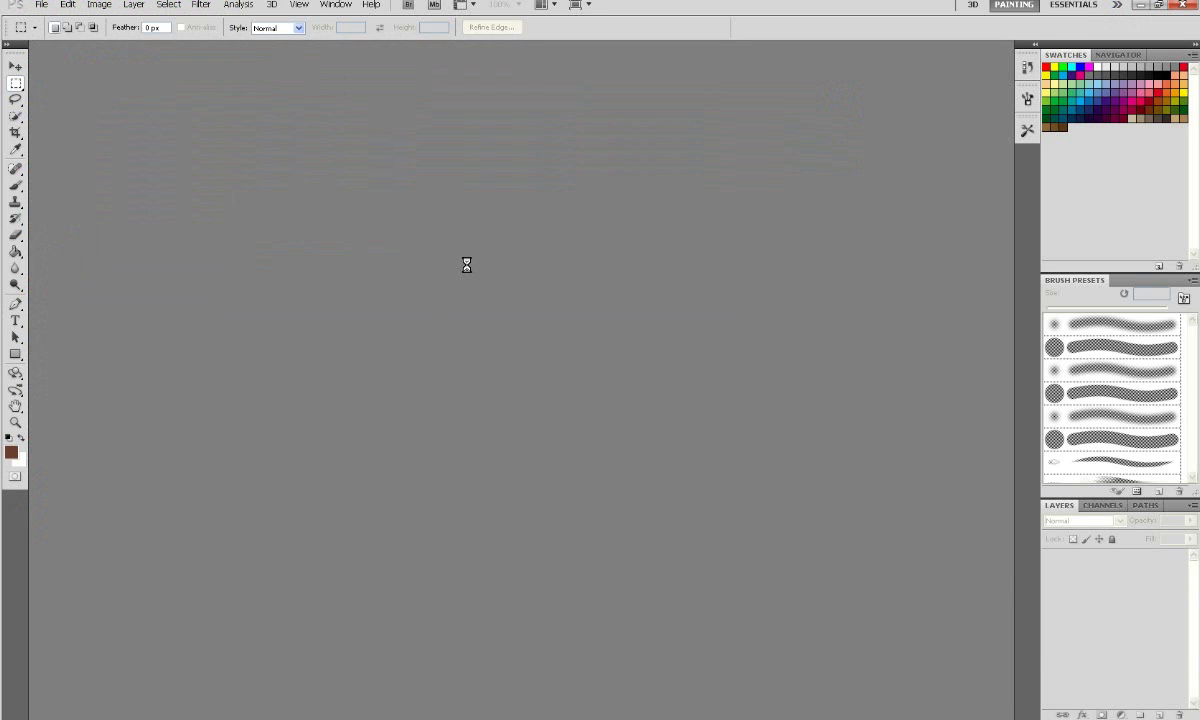
# Check in the properties of pl0100_07Pants_BM.dds which program opens DDS files, leave the association as is and return to Photoshop
pyautogui.click(500, 716)
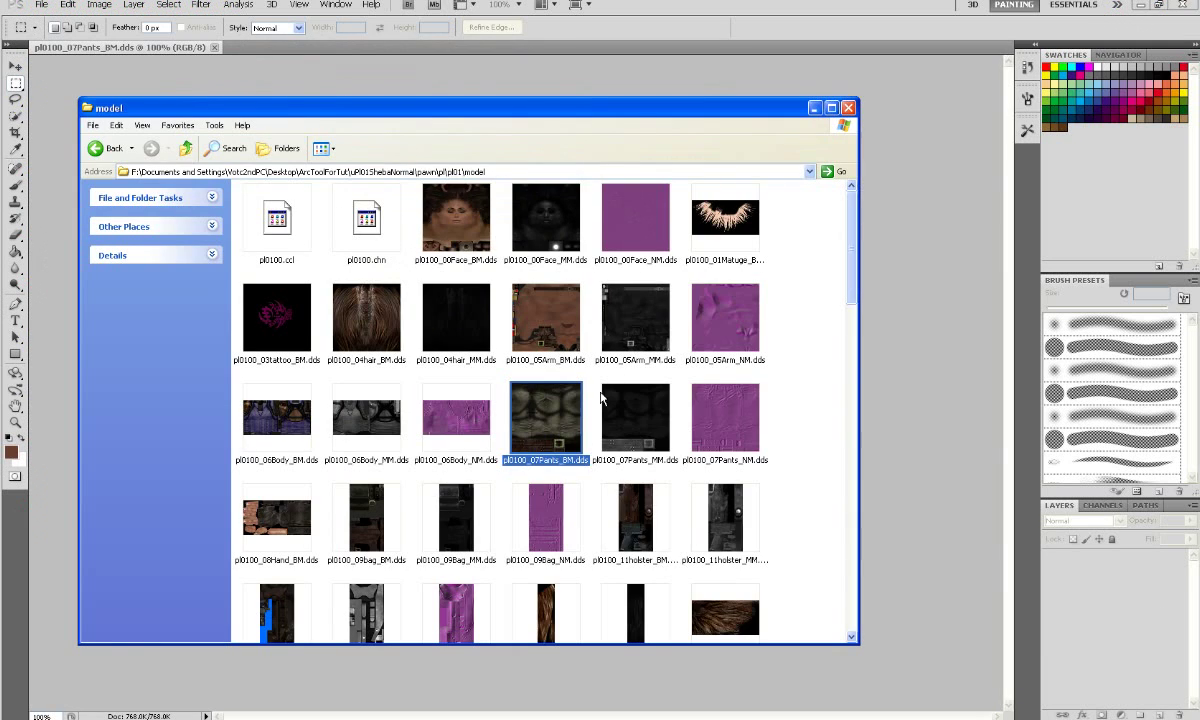
pyautogui.rightClick(531, 411)
pyautogui.click(563, 619)
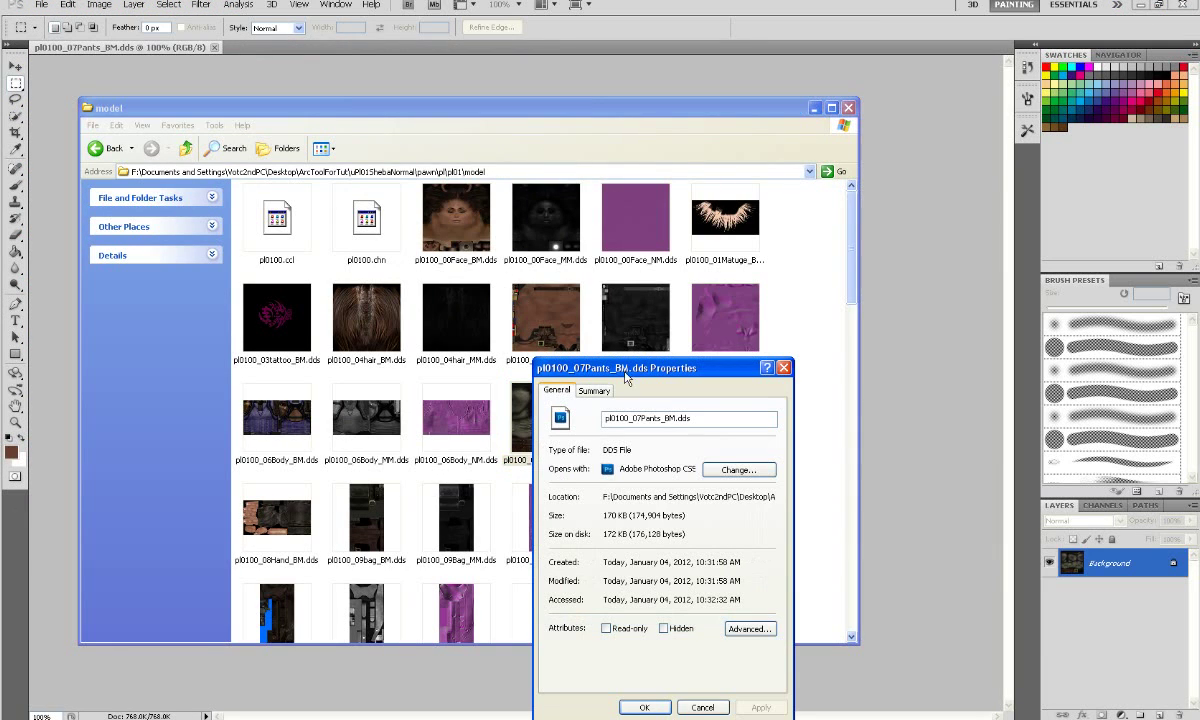
pyautogui.click(738, 469)
pyautogui.click(700, 512)
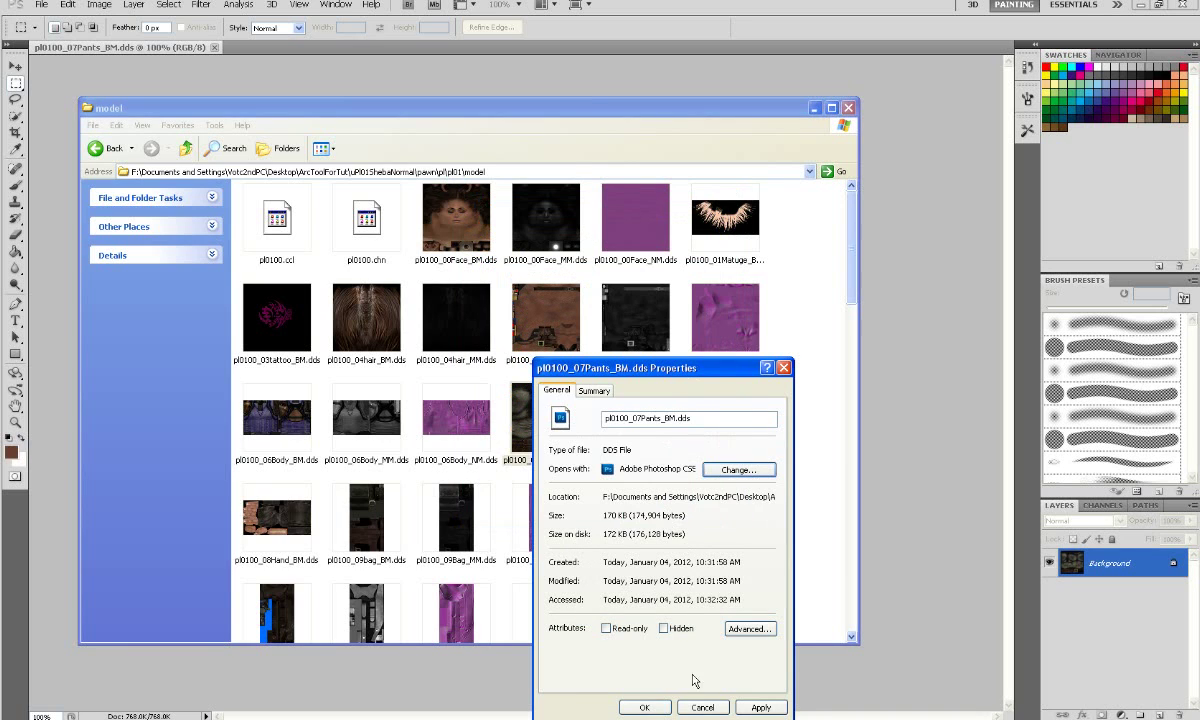
pyautogui.click(703, 707)
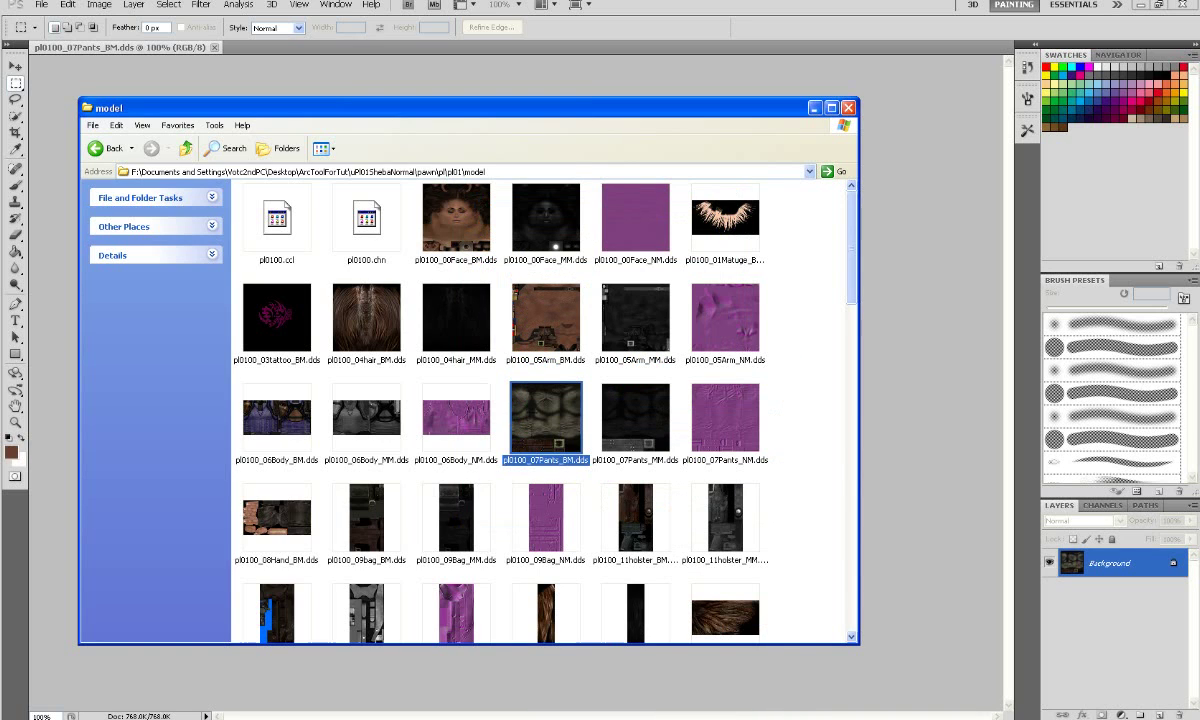
pyautogui.click(662, 718)
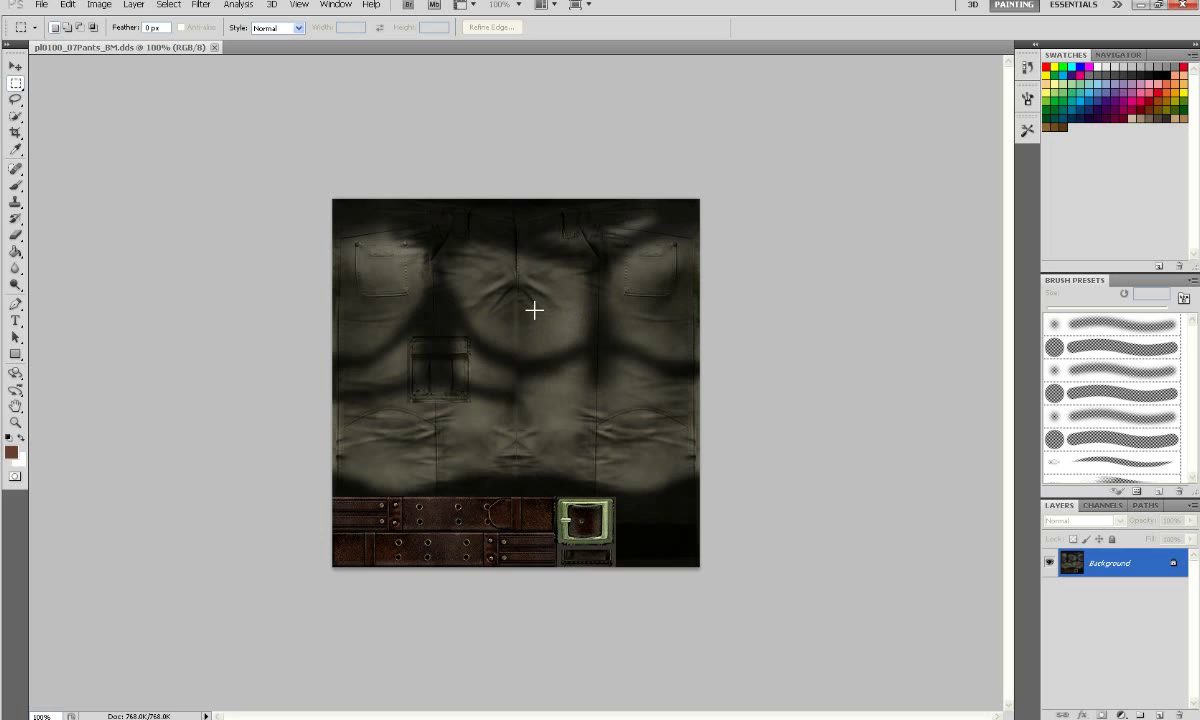
# Set the foreground colour to magenta #a80e86
pyautogui.click(11, 452)
pyautogui.click(617, 208)
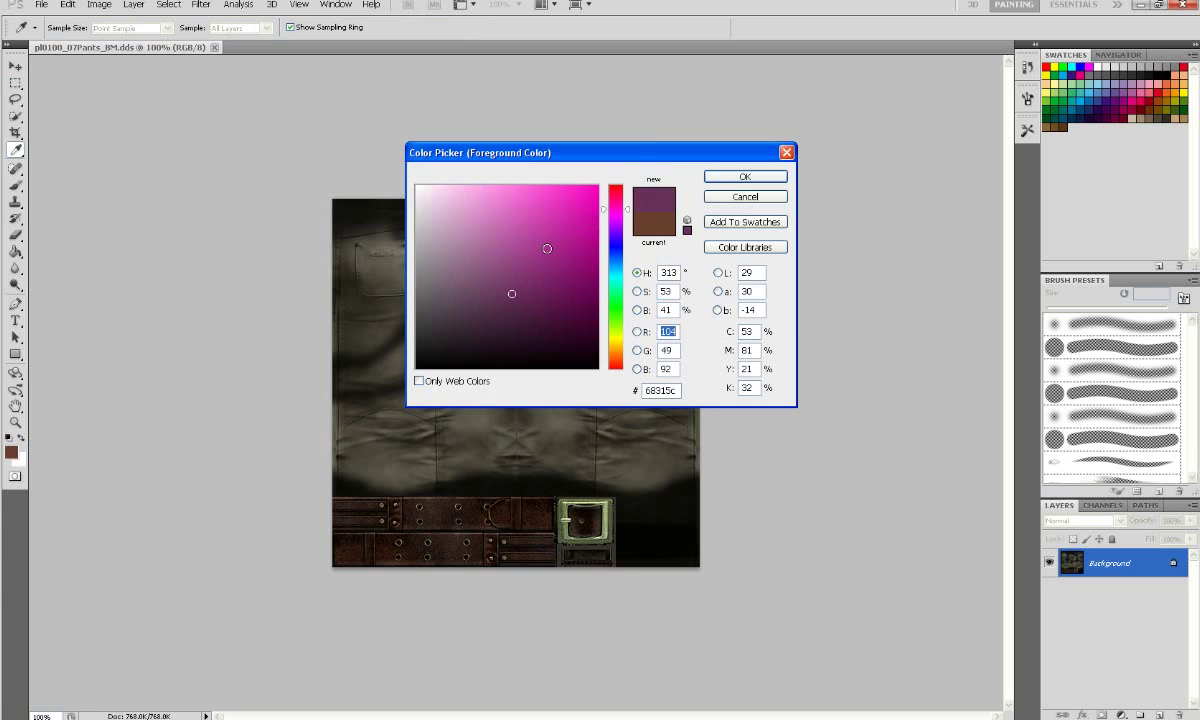
pyautogui.moveTo(554, 243)
pyautogui.mouseDown()
pyautogui.moveTo(600, 153)
pyautogui.moveTo(583, 248)
pyautogui.mouseUp()
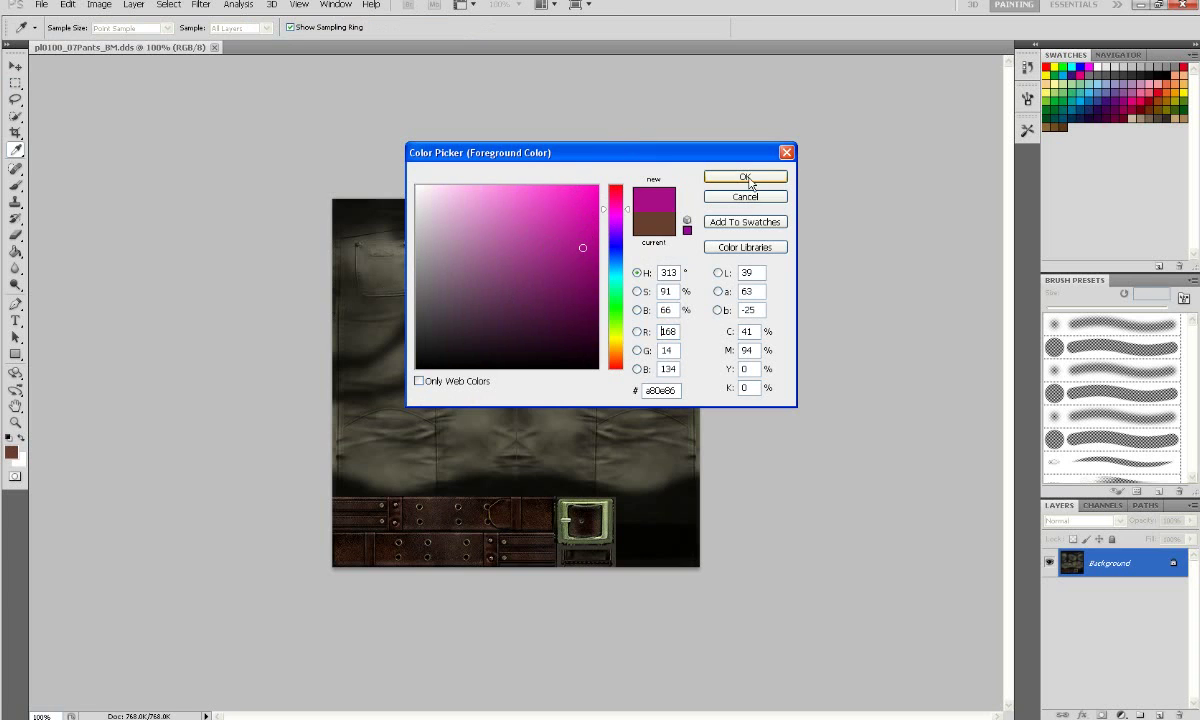
pyautogui.click(745, 176)
pyautogui.click(14, 453)
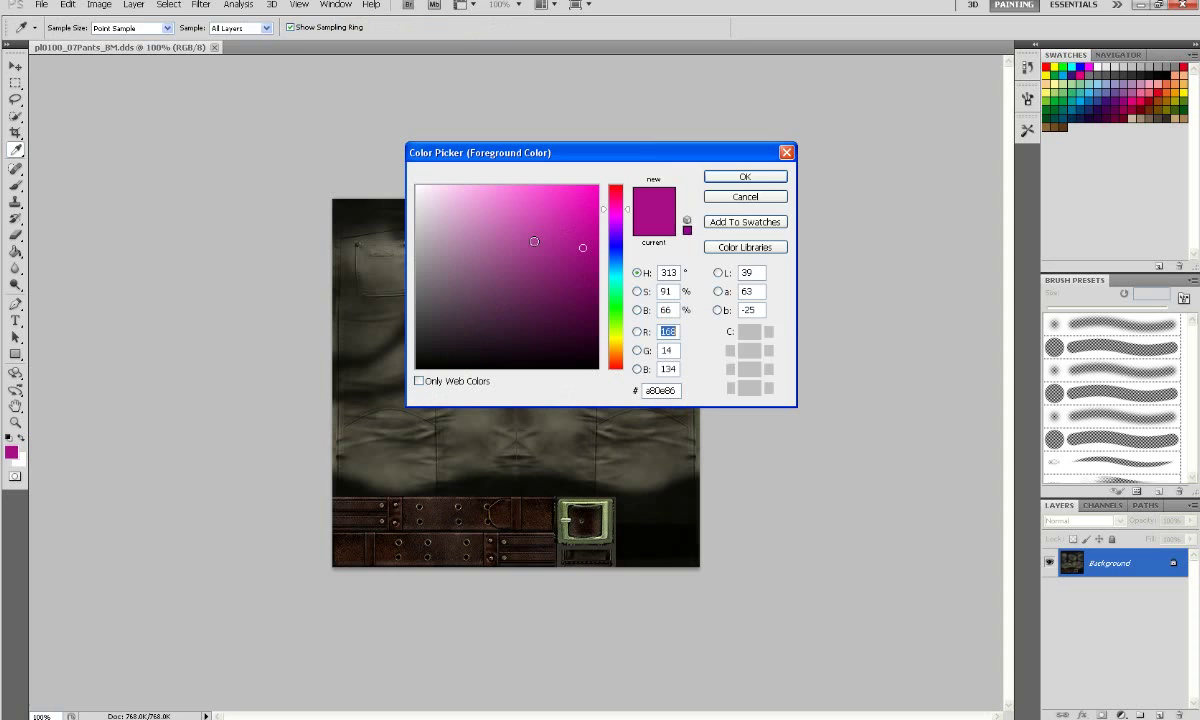
pyautogui.click(735, 177)
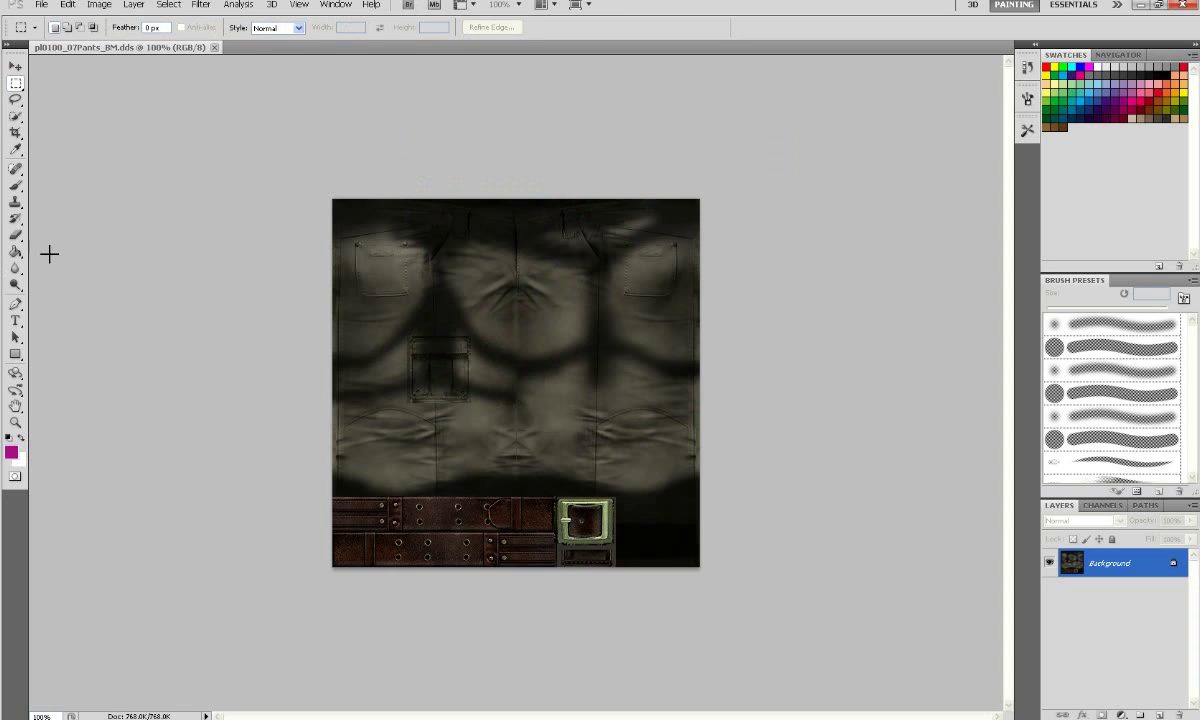
# Try painting magenta over the pants texture with a 131 px brush in Normal mode, and undo the strokes
pyautogui.click(15, 185)
pyautogui.moveTo(410, 265)
pyautogui.mouseDown()
pyautogui.moveTo(455, 238)
pyautogui.moveTo(370, 240)
pyautogui.moveTo(402, 289)
pyautogui.moveTo(427, 253)
pyautogui.moveTo(443, 281)
pyautogui.moveTo(509, 263)
pyautogui.moveTo(487, 298)
pyautogui.moveTo(540, 262)
pyautogui.mouseUp()
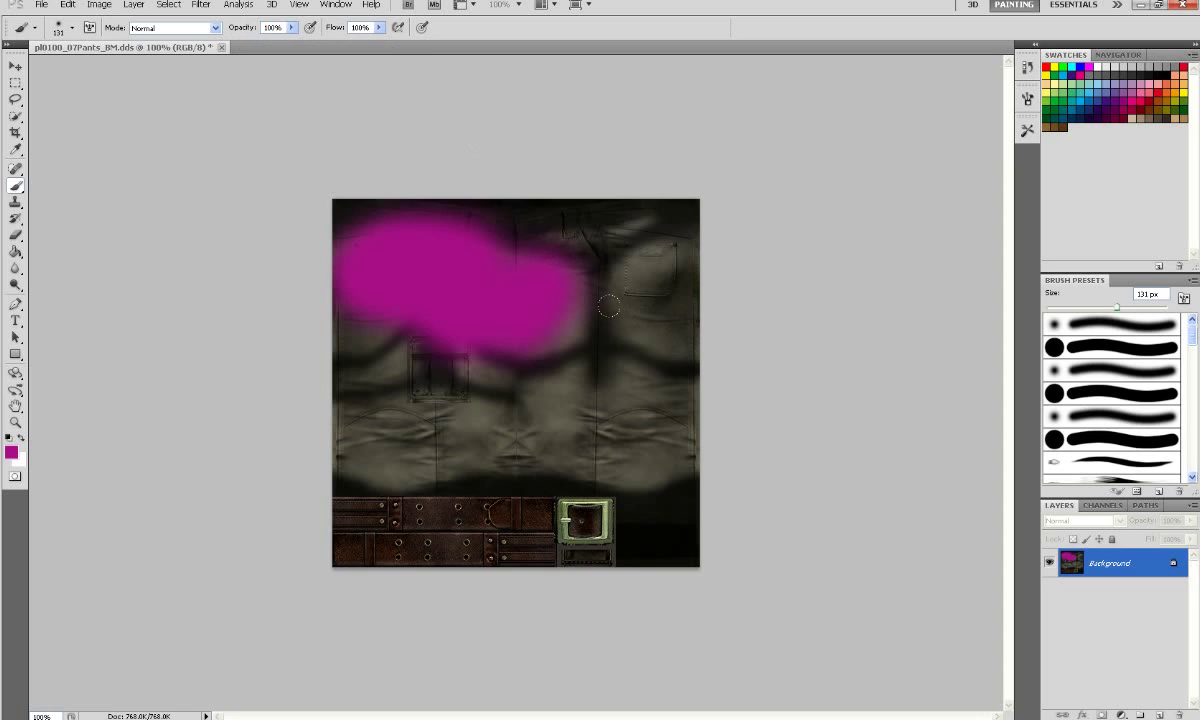
pyautogui.hotkey('ctrl', 'z')
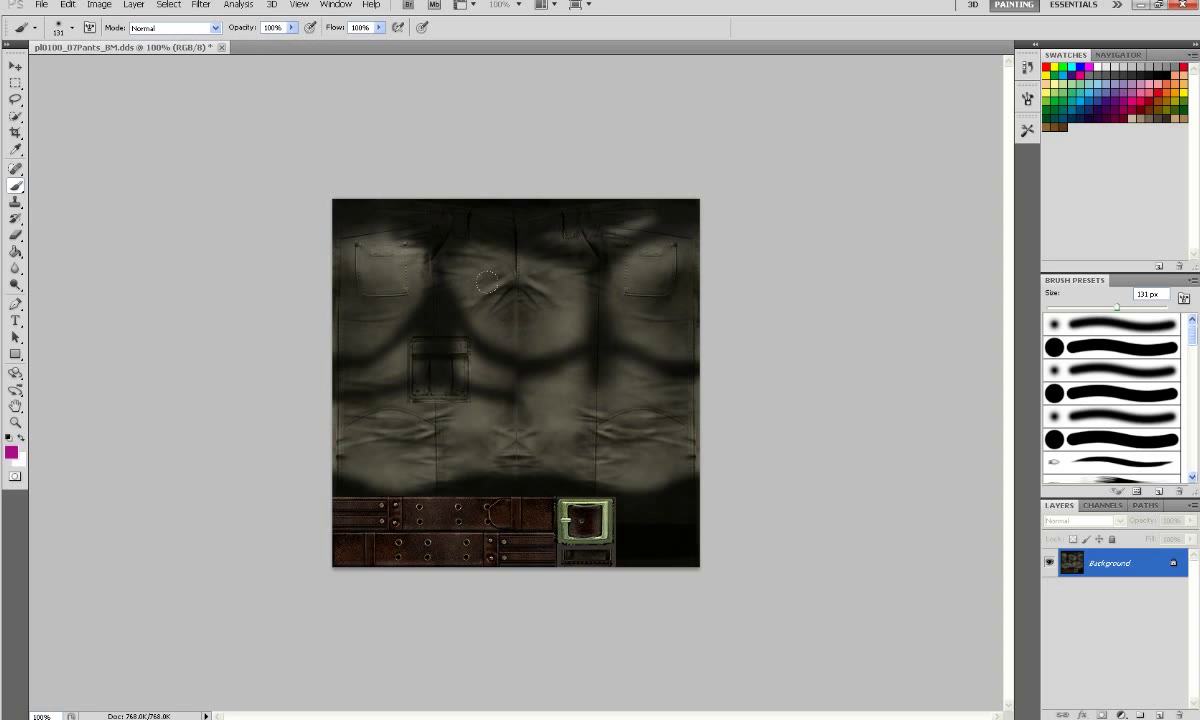
pyautogui.moveTo(487, 282)
pyautogui.mouseDown()
pyautogui.moveTo(420, 300)
pyautogui.moveTo(385, 283)
pyautogui.moveTo(571, 320)
pyautogui.mouseUp()
pyautogui.hotkey('ctrl', 'z')
# Try tinting the pants texture with magenta brush strokes in Soft Light mode at 41% opacity, and undo them
pyautogui.click(215, 30)
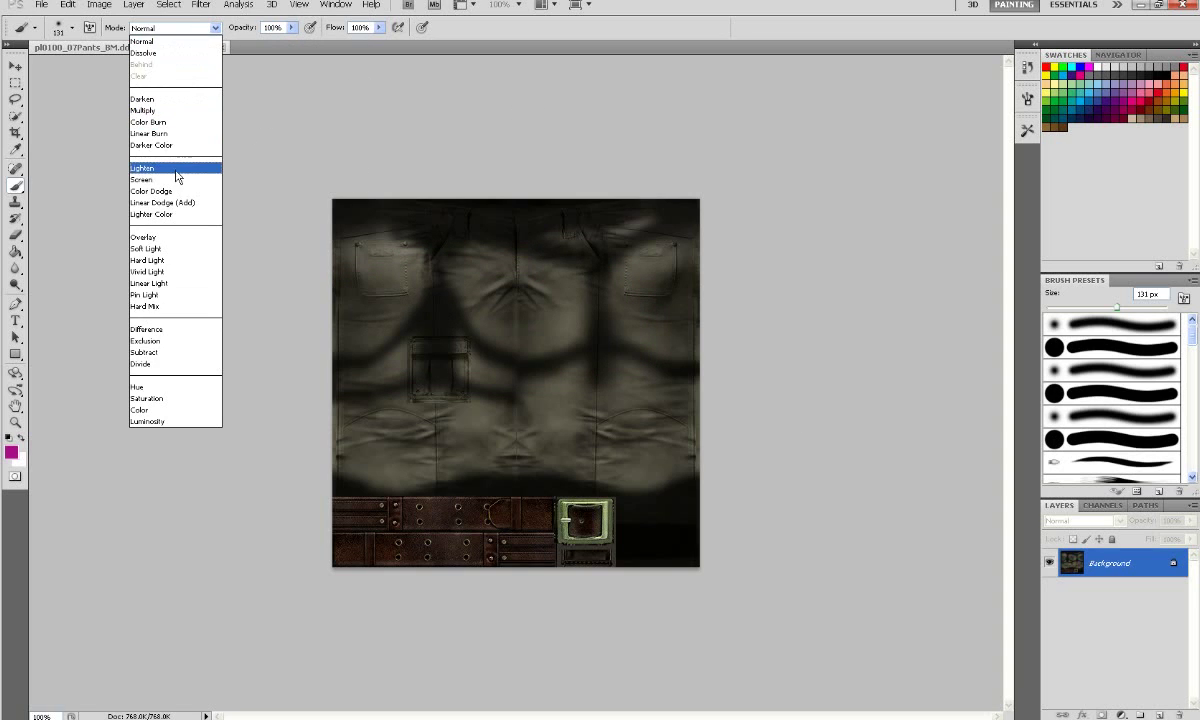
pyautogui.click(150, 248)
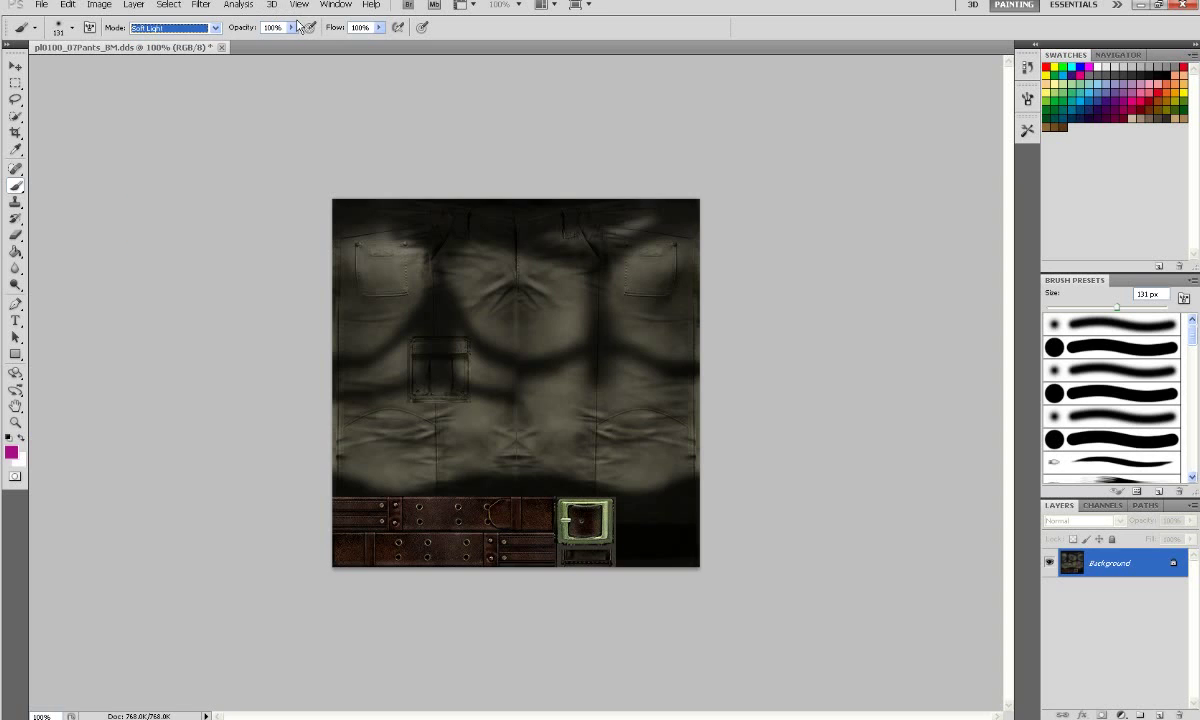
pyautogui.click(291, 27)
pyautogui.moveTo(294, 43); pyautogui.dragTo(254, 51)
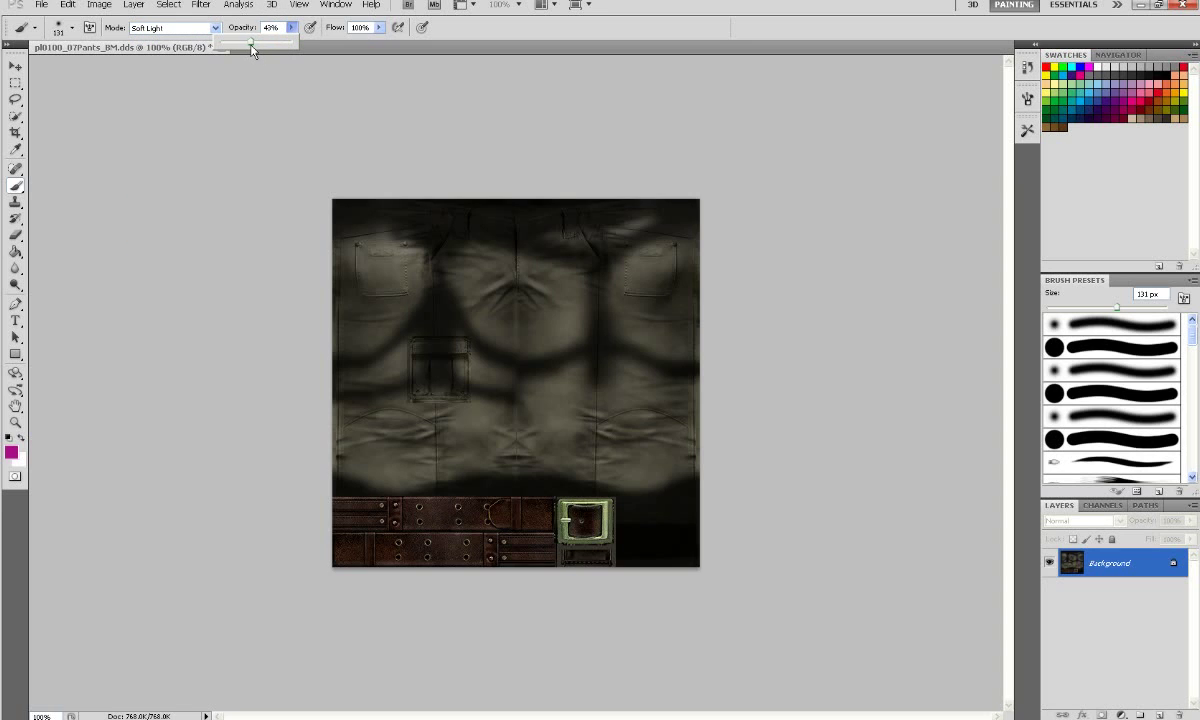
pyautogui.moveTo(424, 210); pyautogui.dragTo(376, 213)
pyautogui.moveTo(205, 260)
pyautogui.mouseDown()
pyautogui.moveTo(459, 282)
pyautogui.moveTo(229, 309)
pyautogui.moveTo(179, 331)
pyautogui.moveTo(259, 400)
pyautogui.moveTo(209, 422)
pyautogui.moveTo(288, 423)
pyautogui.moveTo(370, 454)
pyautogui.moveTo(597, 438)
pyautogui.mouseUp()
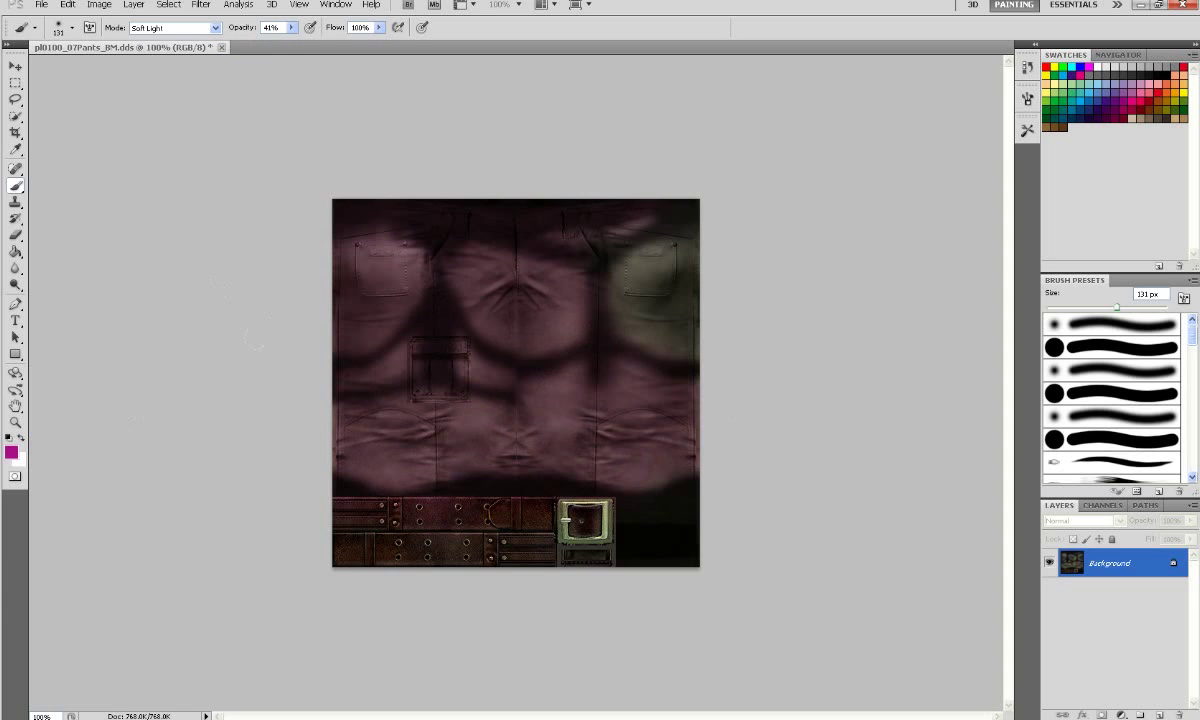
pyautogui.moveTo(536, 246); pyautogui.dragTo(777, 249)
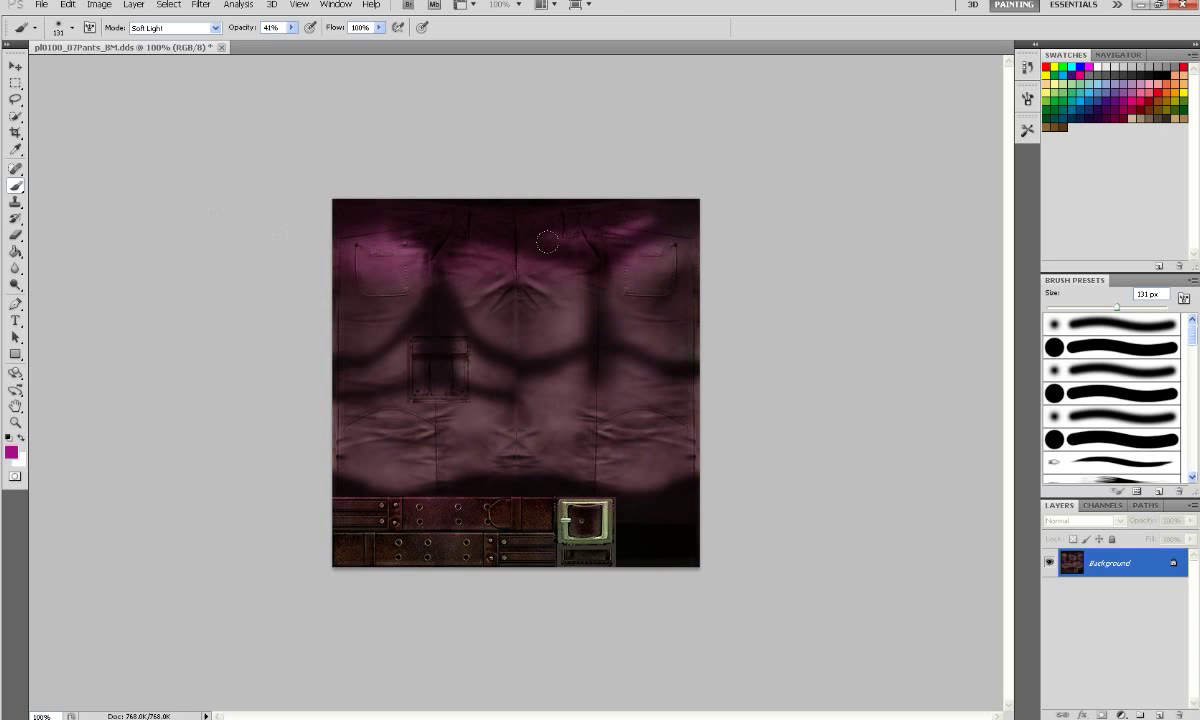
pyautogui.moveTo(305, 292)
pyautogui.mouseDown()
pyautogui.moveTo(283, 370)
pyautogui.moveTo(407, 412)
pyautogui.mouseUp()
pyautogui.hotkey('ctrl', 'z')
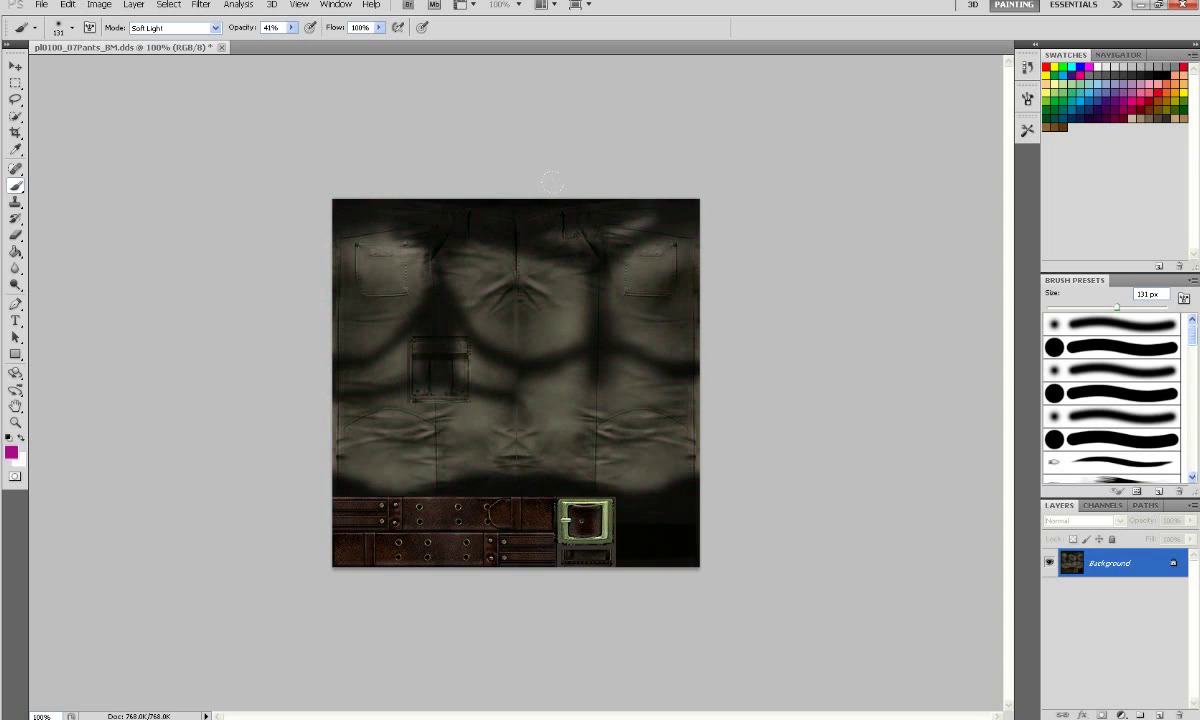
# Try colorizing the entire texture with Hue/Saturation at hue 311, saturation 27 and lightness 0, and discard the adjustment
pyautogui.hotkey('ctrl', 'u')
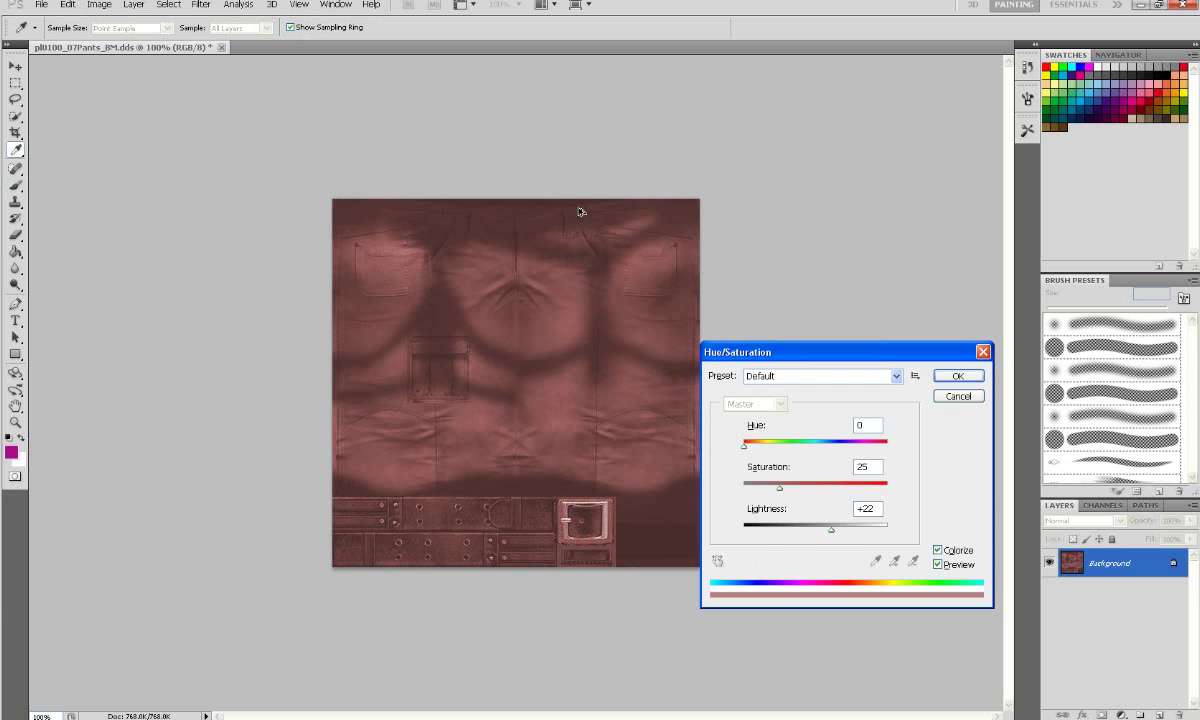
pyautogui.moveTo(760, 351); pyautogui.dragTo(733, 259)
pyautogui.click(907, 460)
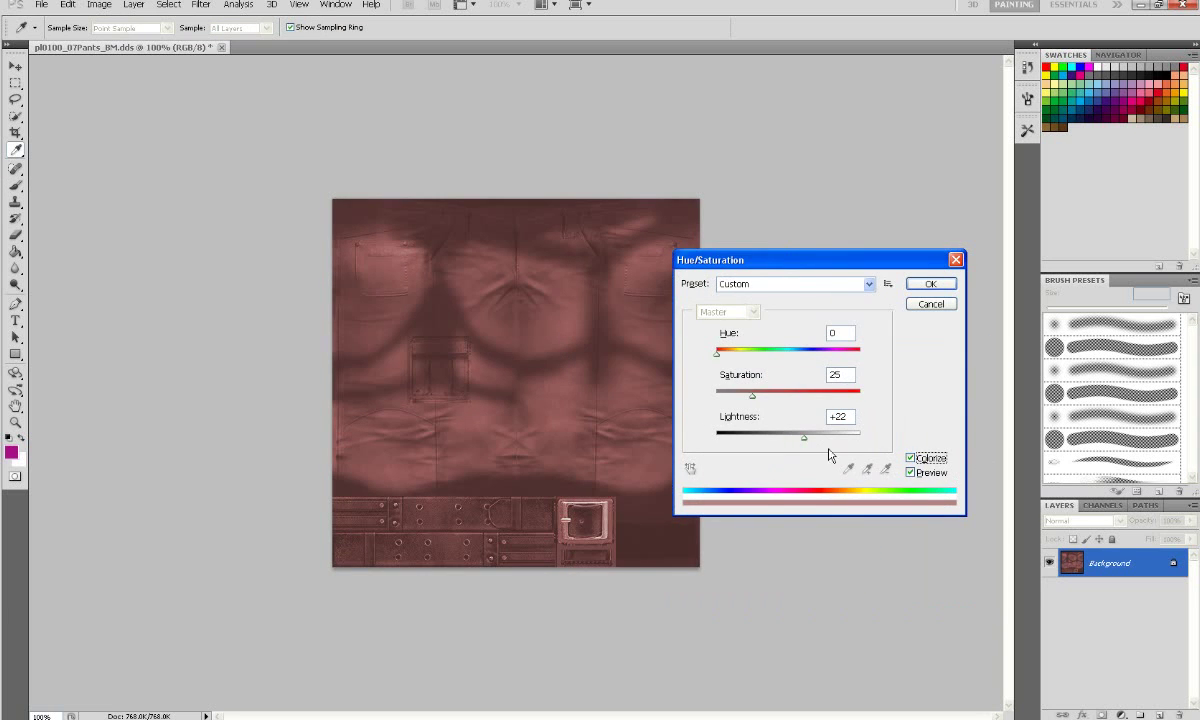
pyautogui.moveTo(804, 438); pyautogui.dragTo(757, 400)
pyautogui.moveTo(716, 353); pyautogui.dragTo(832, 364)
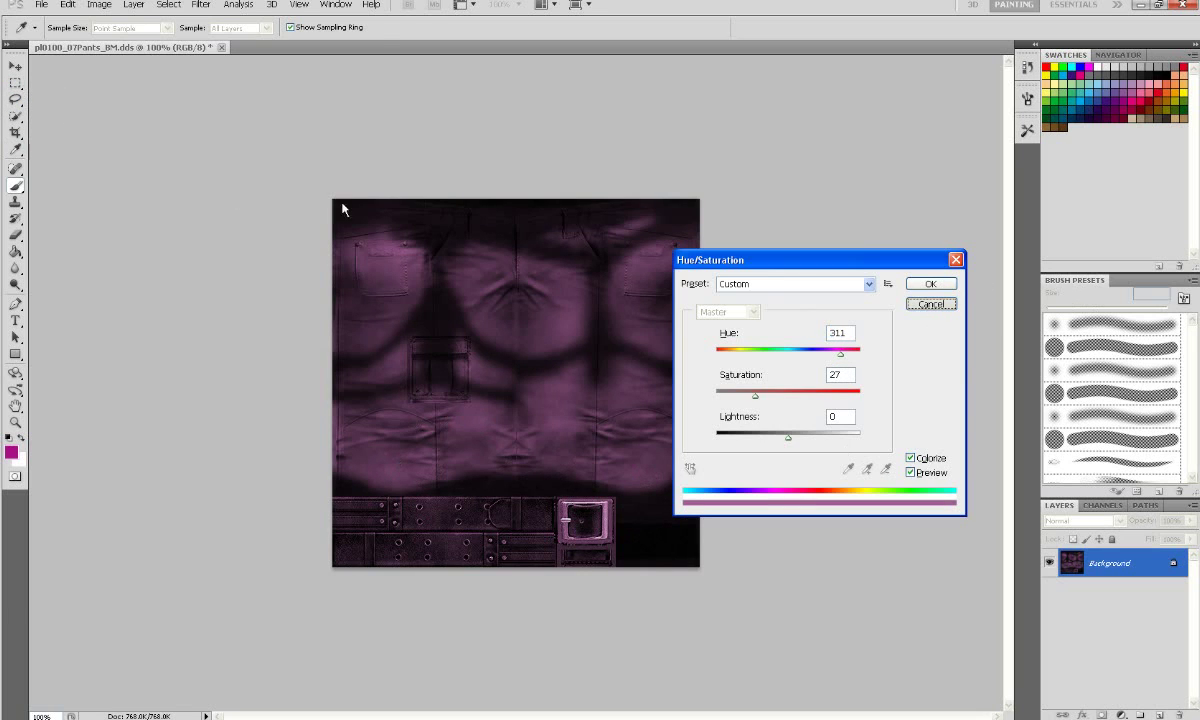
pyautogui.press('Escape')
# Select the fabric area above the belt across the full width of the texture with the Rectangular Marquee tool
pyautogui.press('m')
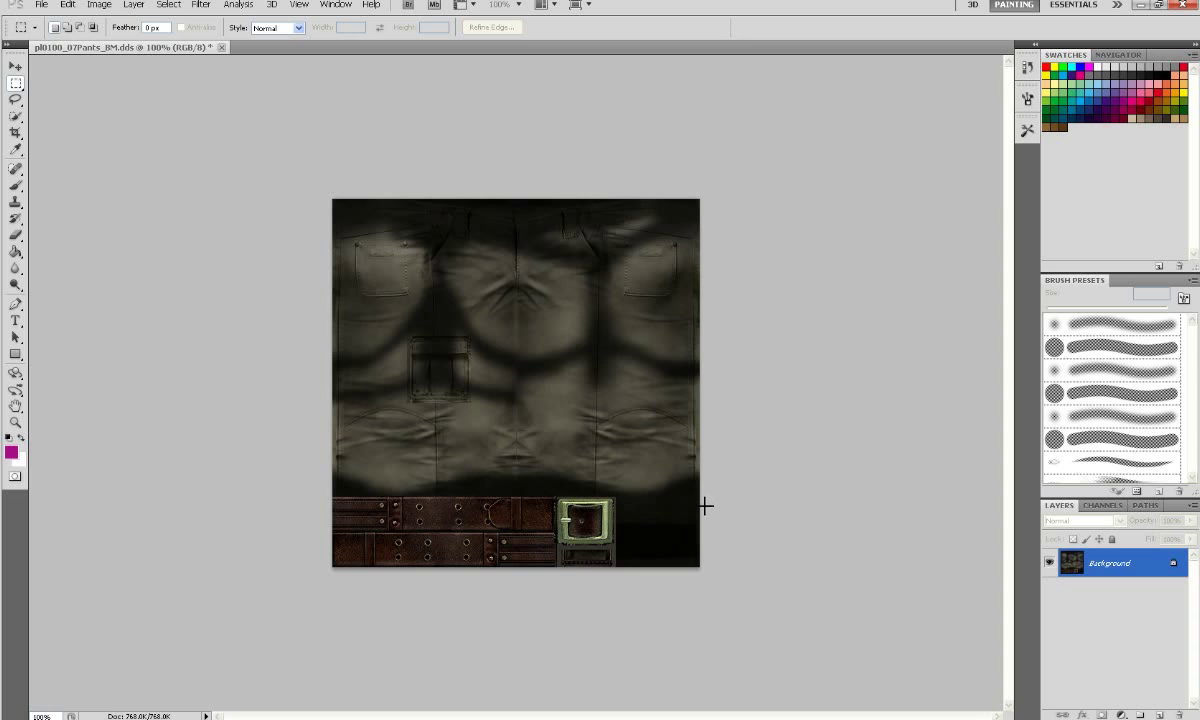
pyautogui.moveTo(620, 457); pyautogui.dragTo(549, 413)
pyautogui.moveTo(697, 497); pyautogui.dragTo(120, 78)
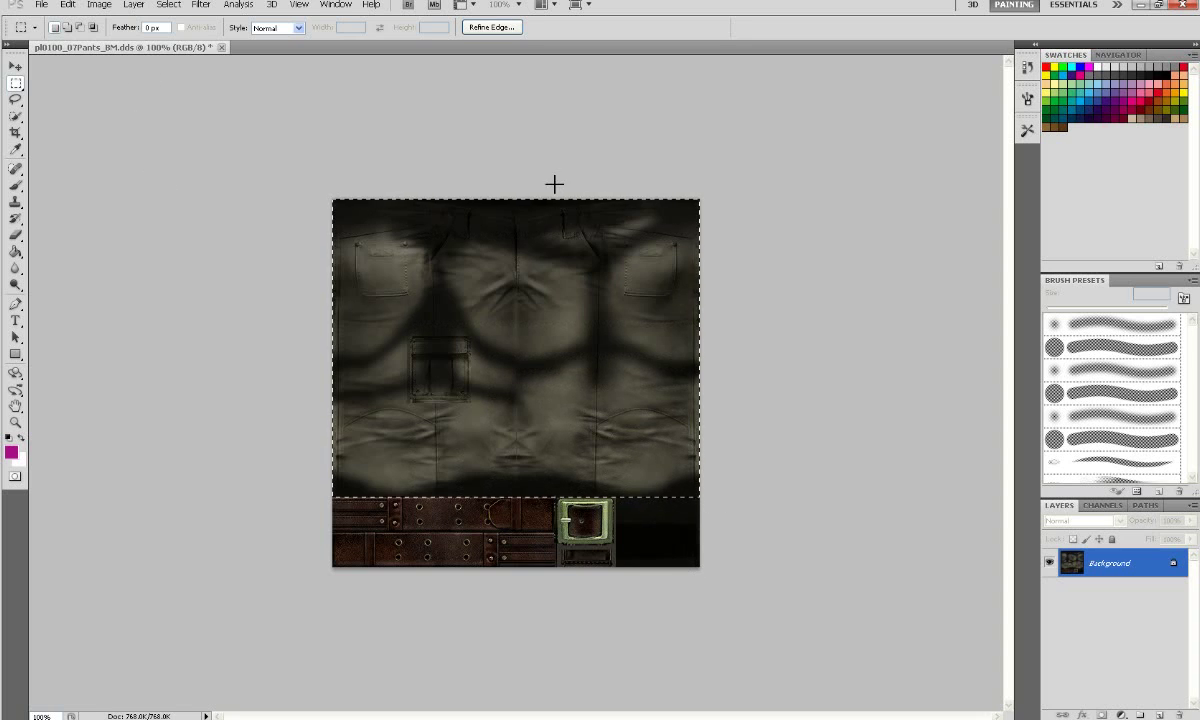
# Colorize the selected fabric with Hue/Saturation at hue 315, saturation 55 and lightness 0
pyautogui.hotkey('ctrl', 'u')
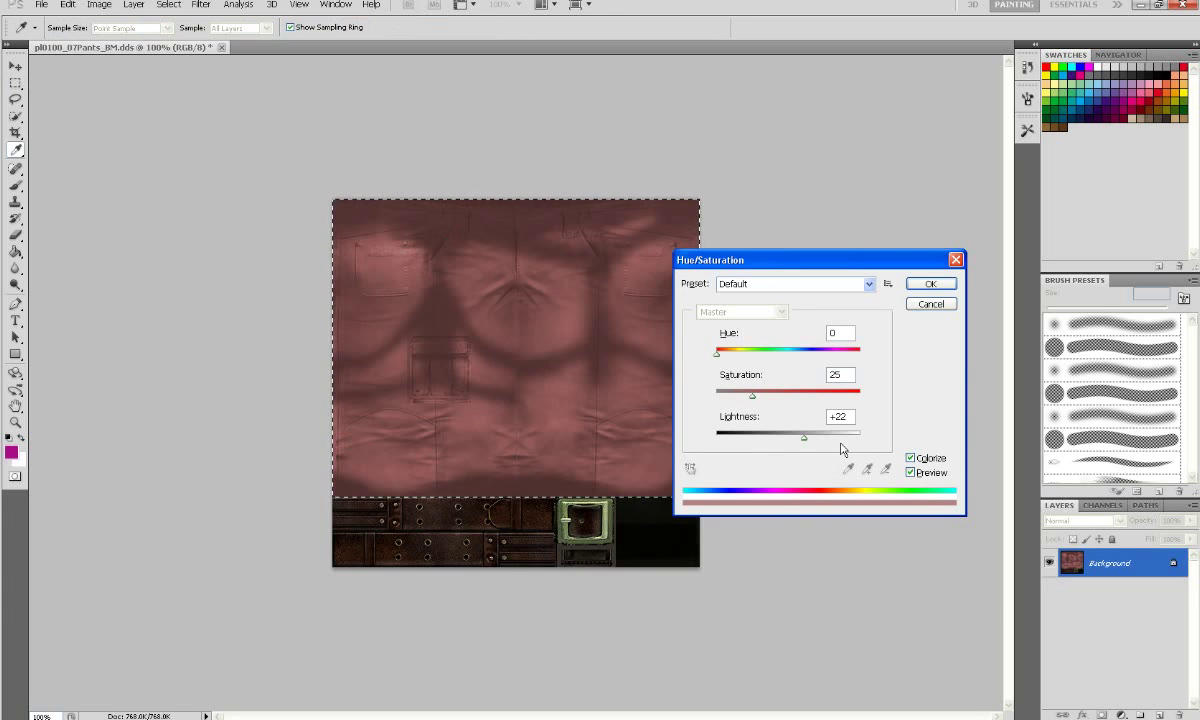
pyautogui.moveTo(804, 443)
pyautogui.mouseDown()
pyautogui.moveTo(777, 445)
pyautogui.moveTo(787, 443)
pyautogui.mouseUp()
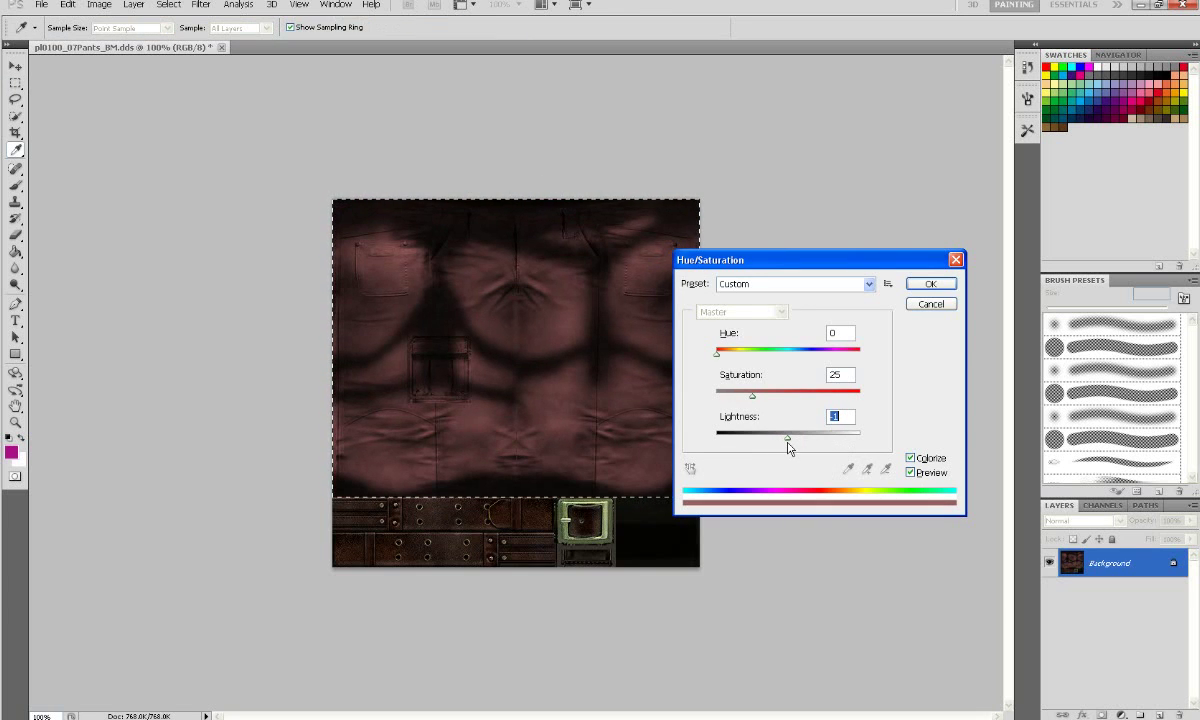
pyautogui.moveTo(717, 358); pyautogui.dragTo(843, 362)
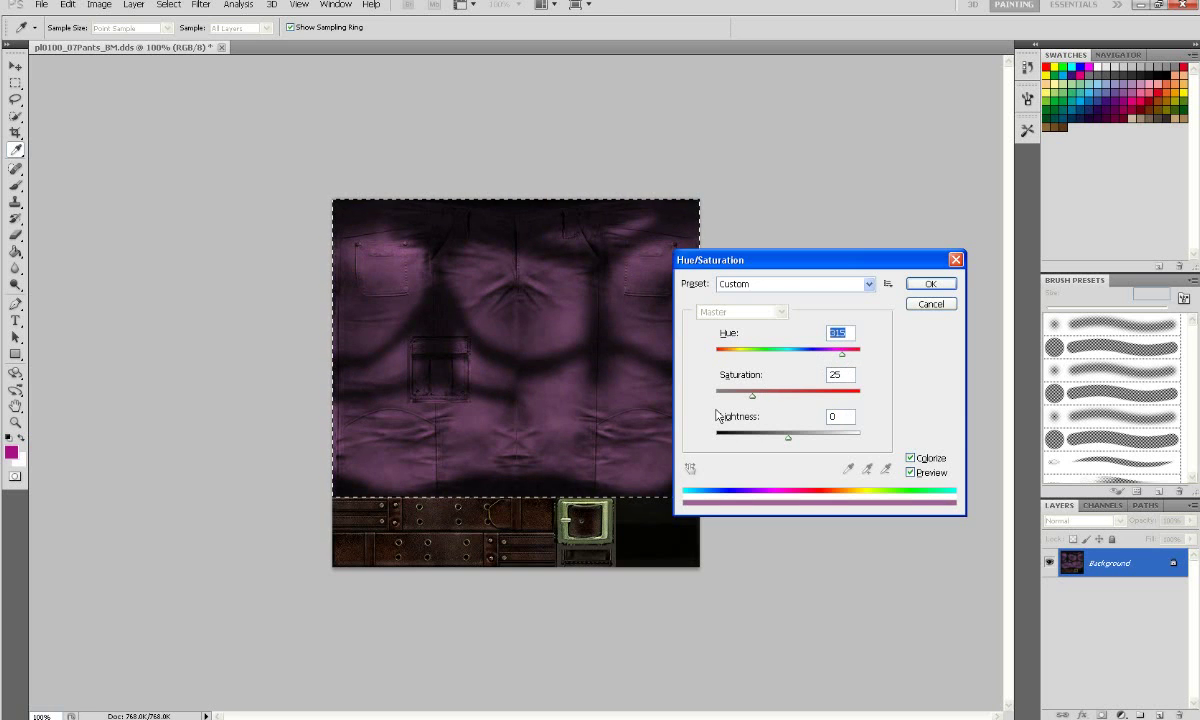
pyautogui.moveTo(752, 396); pyautogui.dragTo(831, 403)
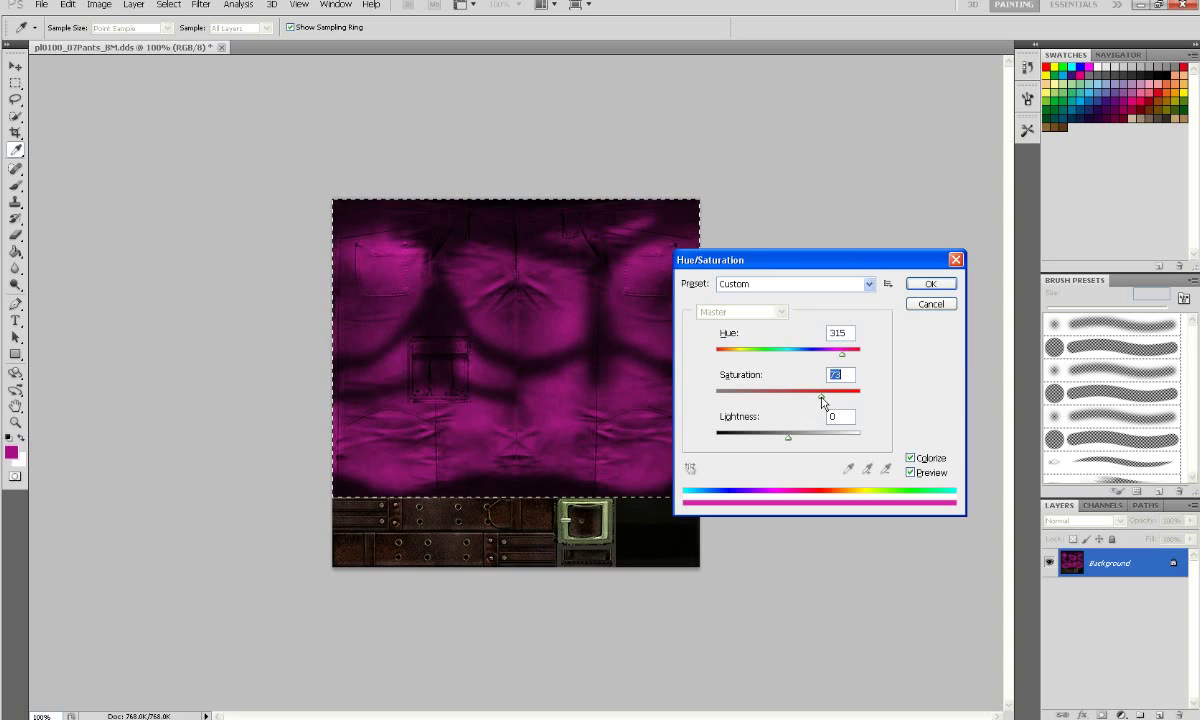
pyautogui.moveTo(822, 402); pyautogui.dragTo(796, 415)
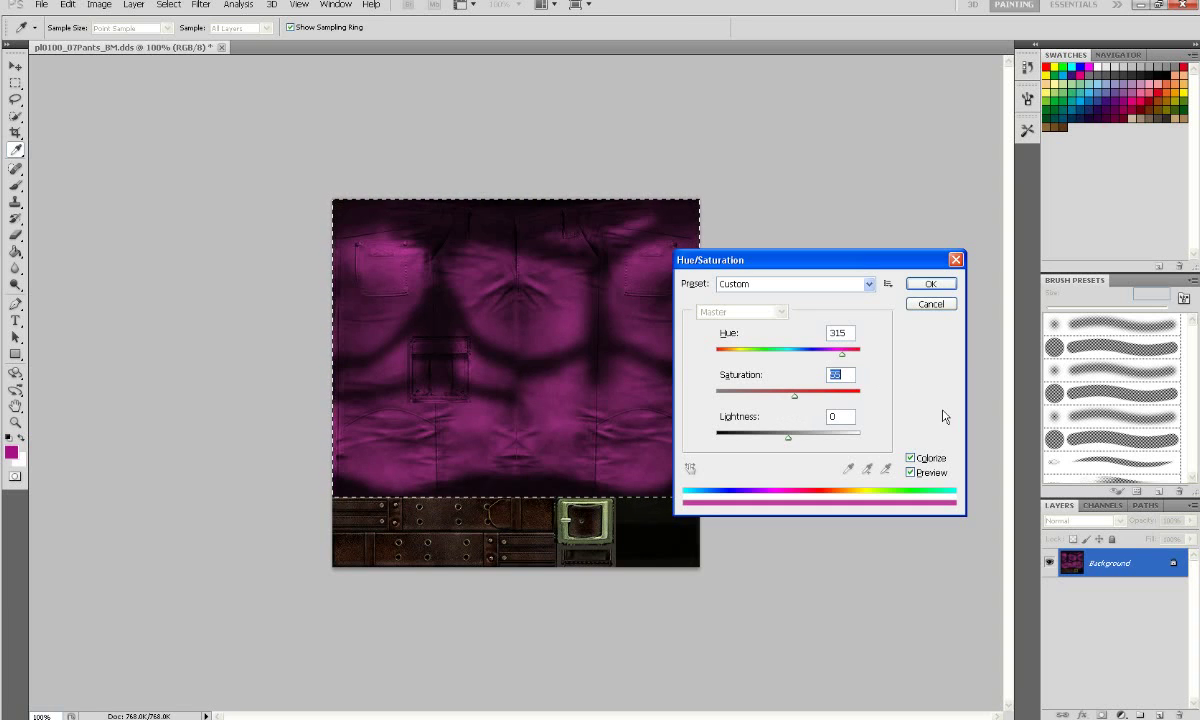
pyautogui.click(945, 287)
pyautogui.press('m')
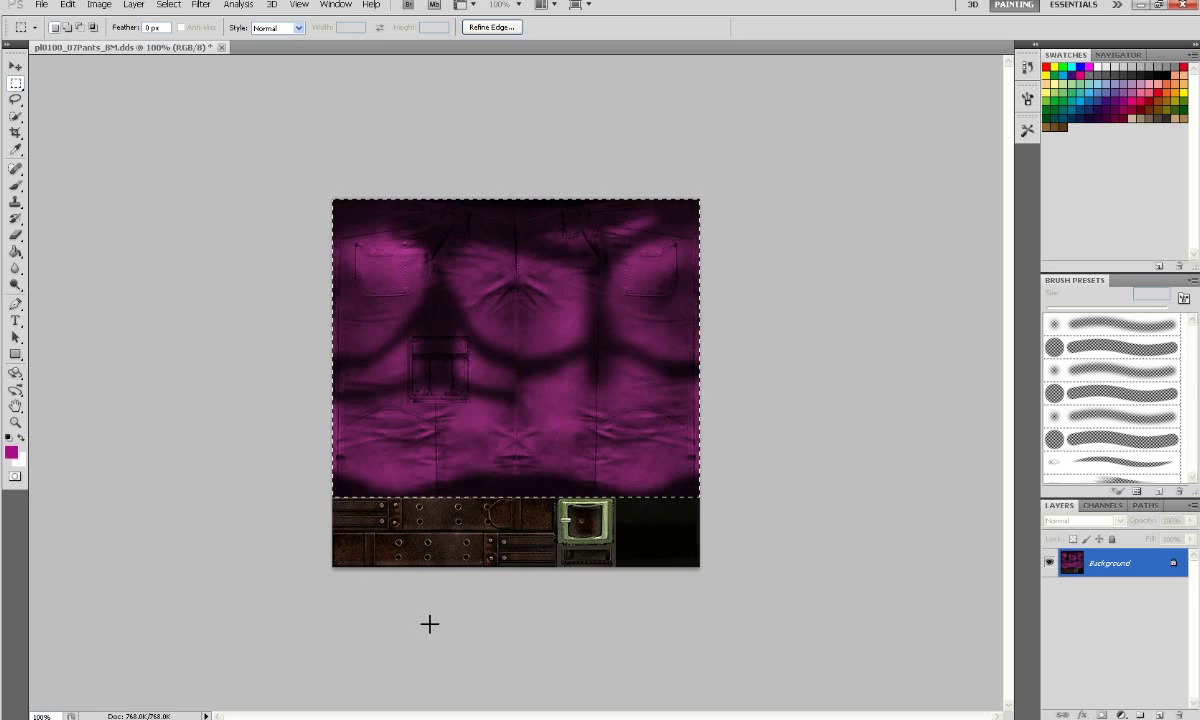
# Open pl0100_07Pants_BM.dds in the HxD hex editor, highlight the DXT compression format in its header and switch back to Photoshop
pyautogui.click(426, 719)
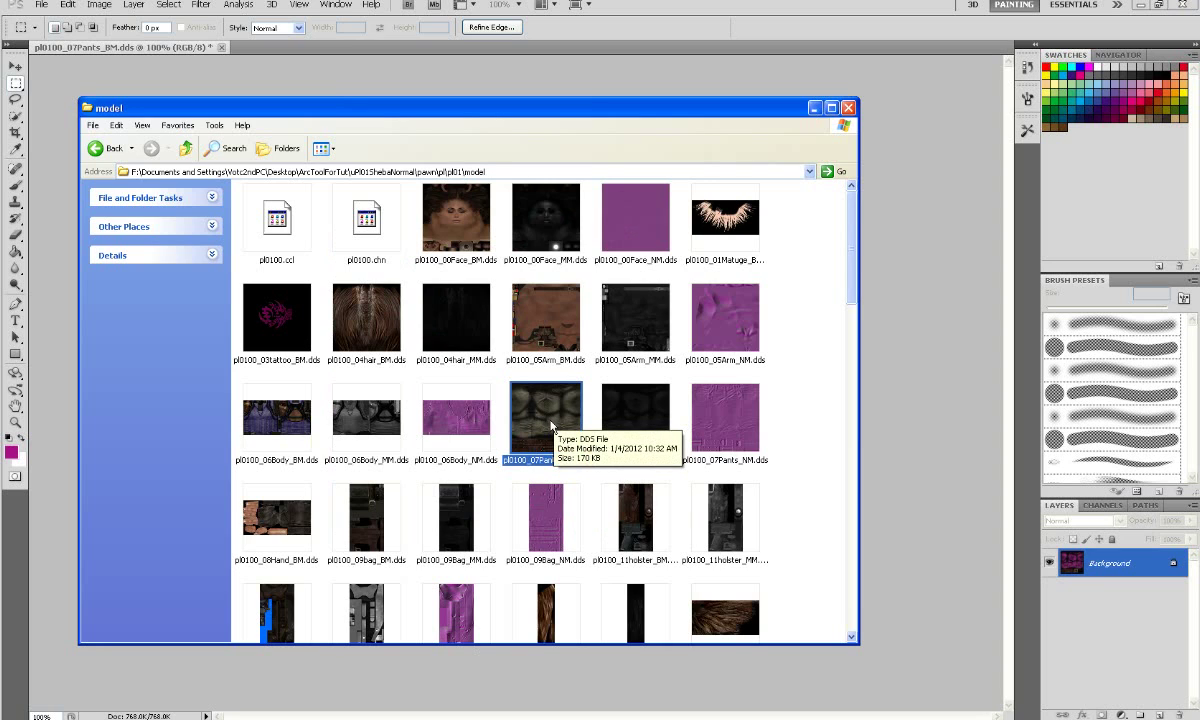
pyautogui.click(25, 716)
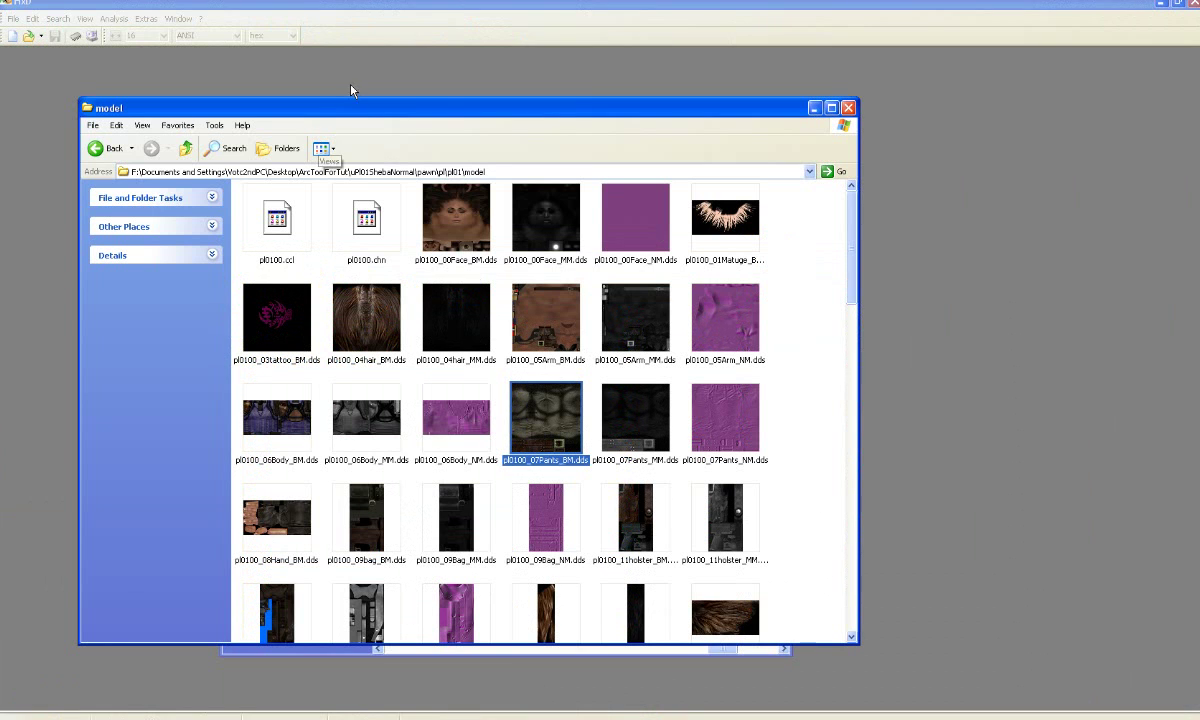
pyautogui.moveTo(1103, 361); pyautogui.dragTo(686, 289)
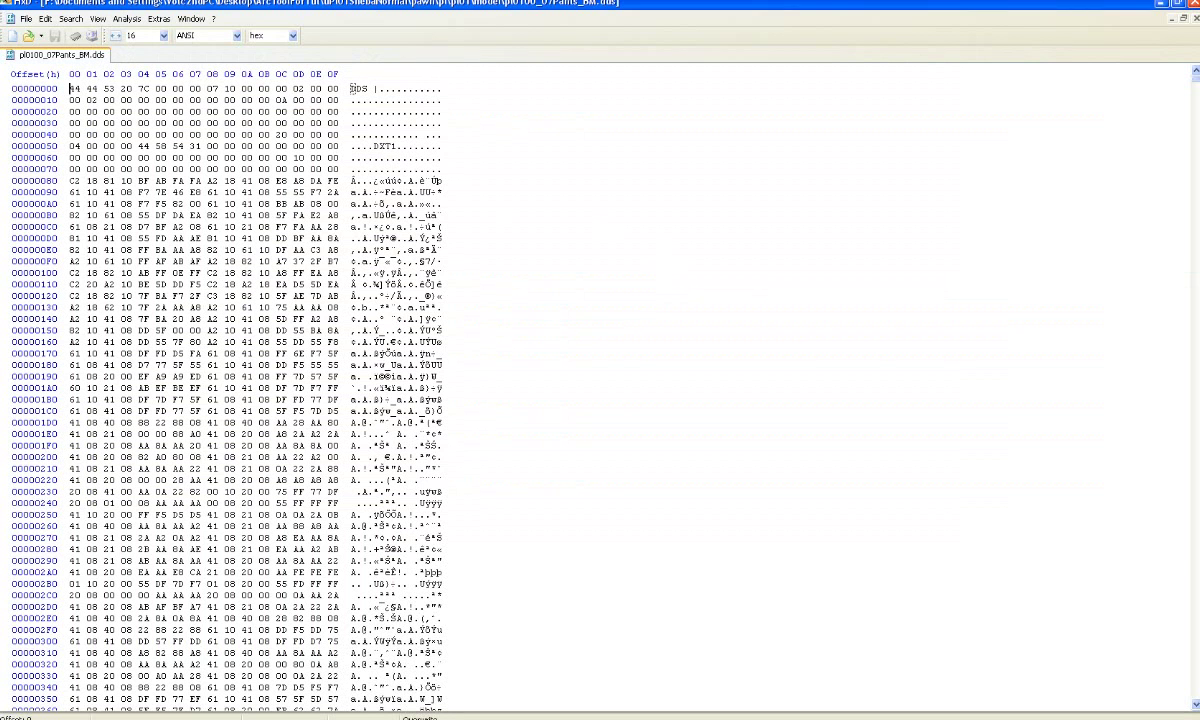
pyautogui.moveTo(374, 146); pyautogui.dragTo(405, 146)
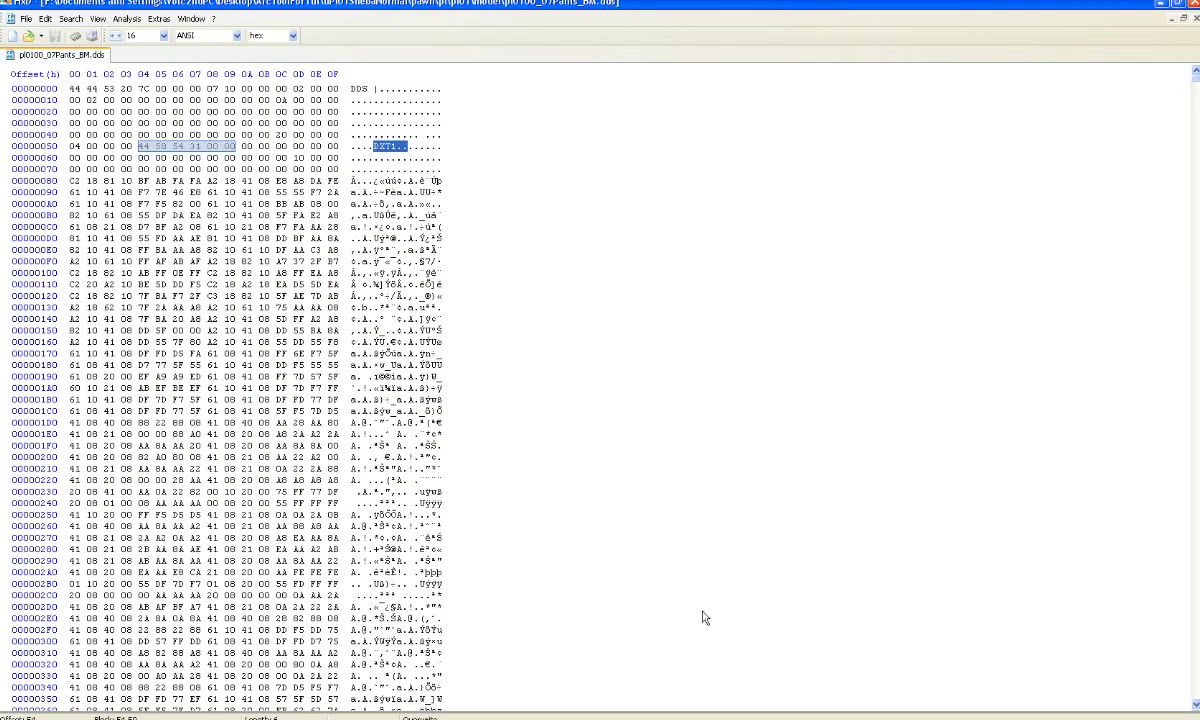
pyautogui.click(540, 715)
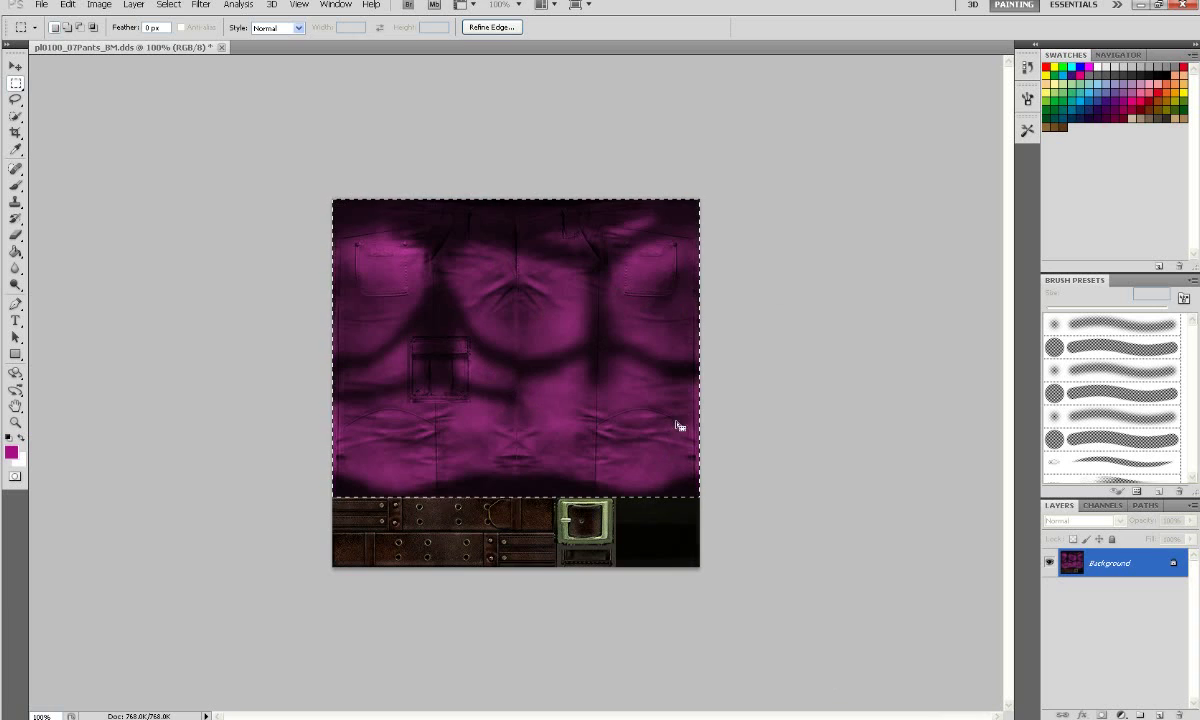
# Deselect the fabric area and save the DDS texture as DXT1 RGB 4 bpp, no alpha, with all MIP maps generated
pyautogui.click(645, 505)
pyautogui.hotkey('ctrl', 's')
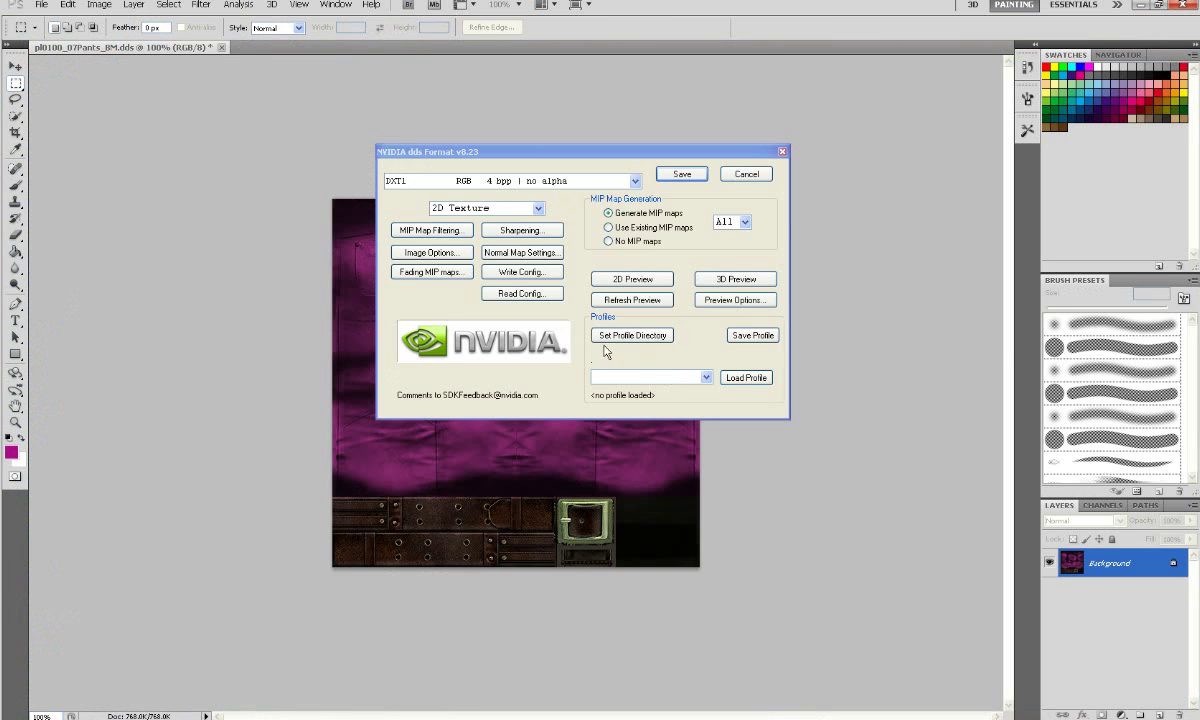
pyautogui.click(598, 176)
pyautogui.click(414, 181)
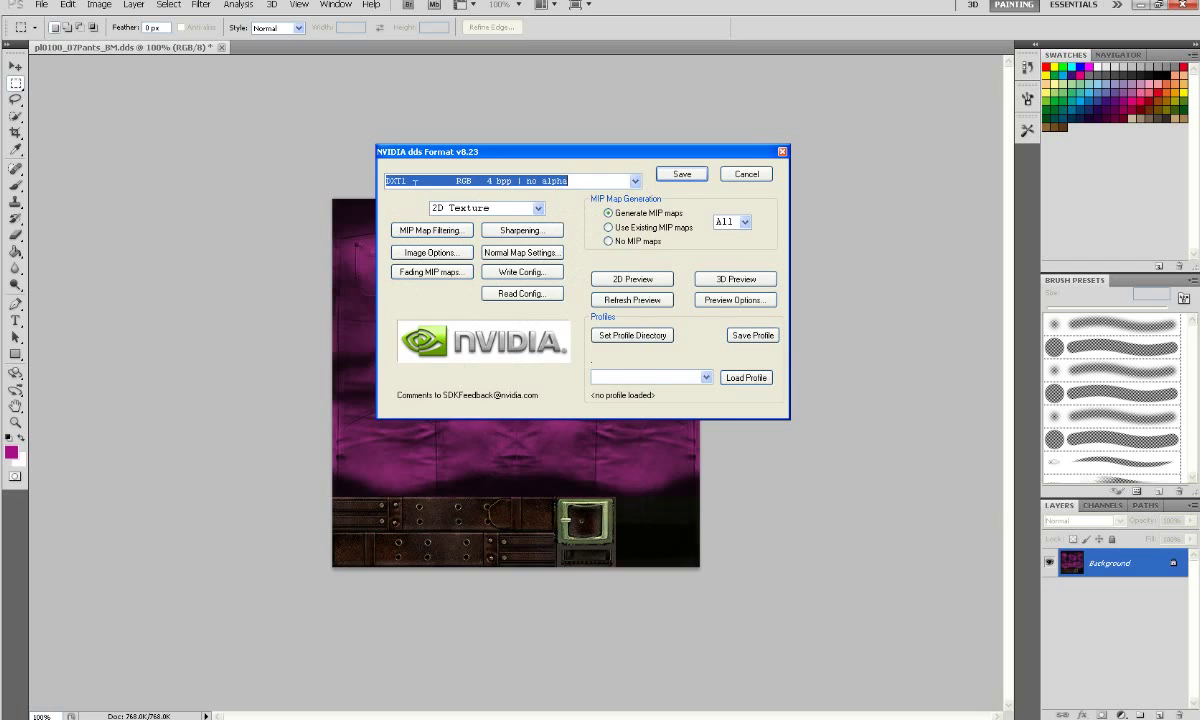
pyautogui.click(681, 175)
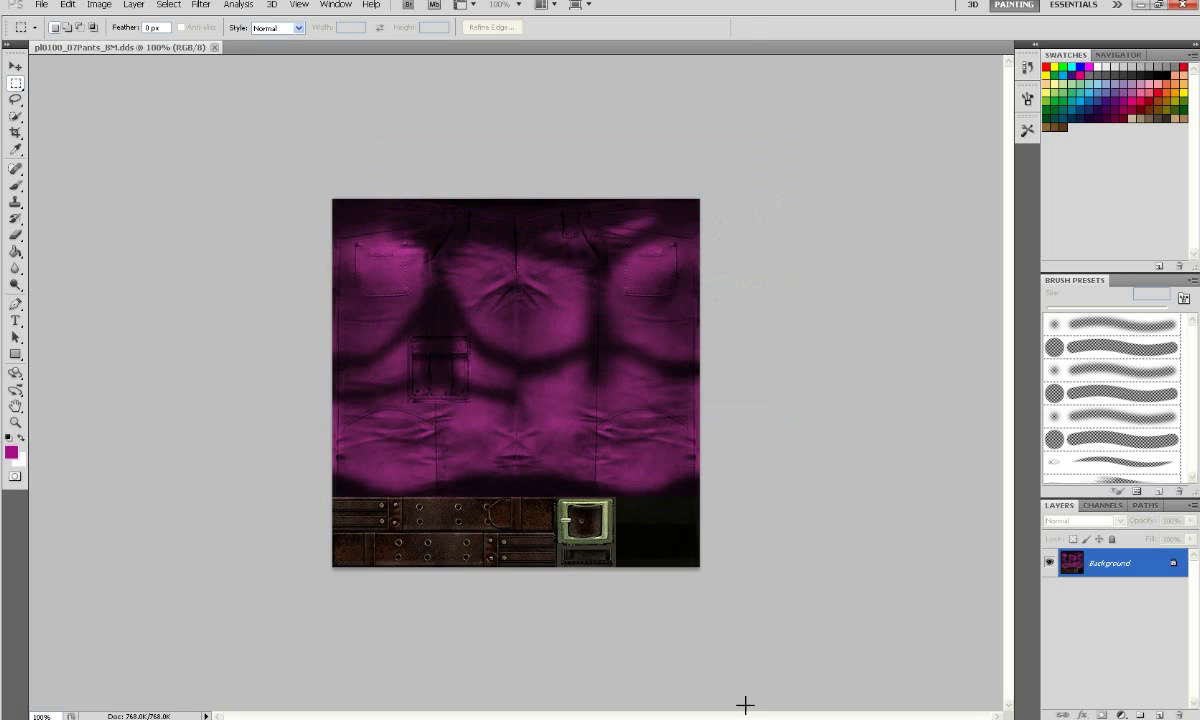
# Leave Photoshop and return to the top level of the ArcToolForTut folder in the file explorer
pyautogui.click(556, 719)
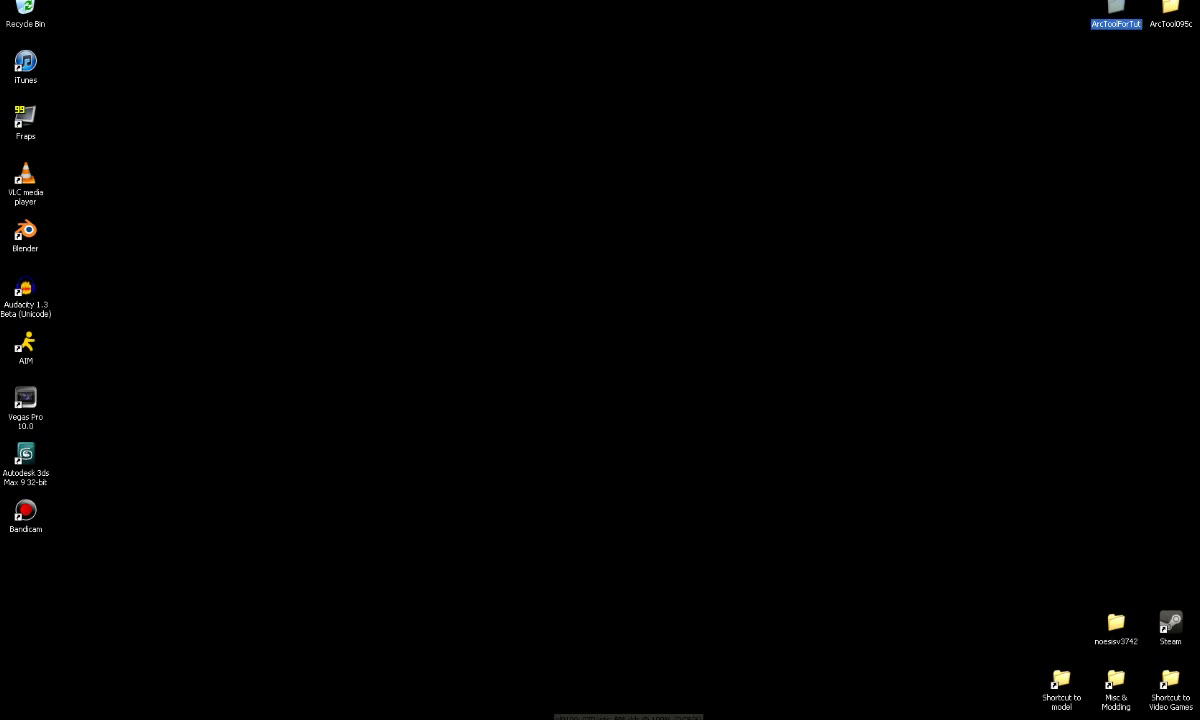
pyautogui.click(410, 705)
pyautogui.press('BackSpace')
pyautogui.press('BackSpace')
pyautogui.press('BackSpace')
pyautogui.press('BackSpace')
pyautogui.press('BackSpace')
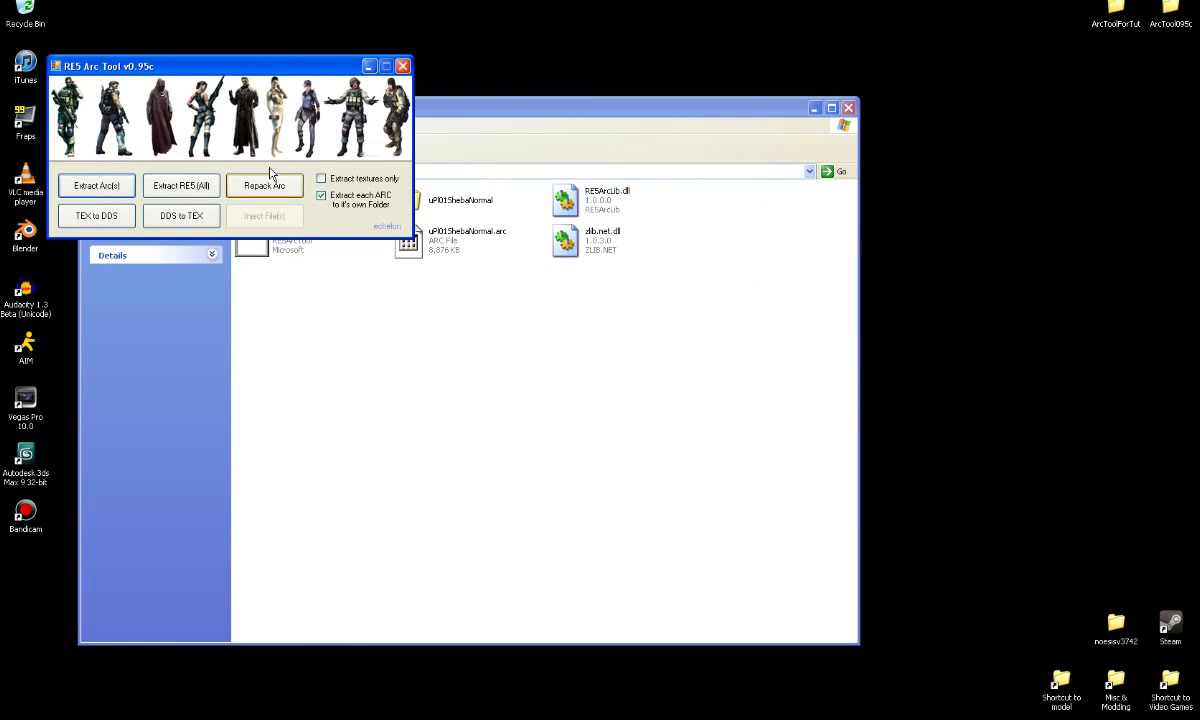
# Start an archive repack in RE5 Arc Tool using the uPl01ShebaNormal folder inside ArcToolForTut as the source
pyautogui.click(261, 187)
pyautogui.click(540, 374)
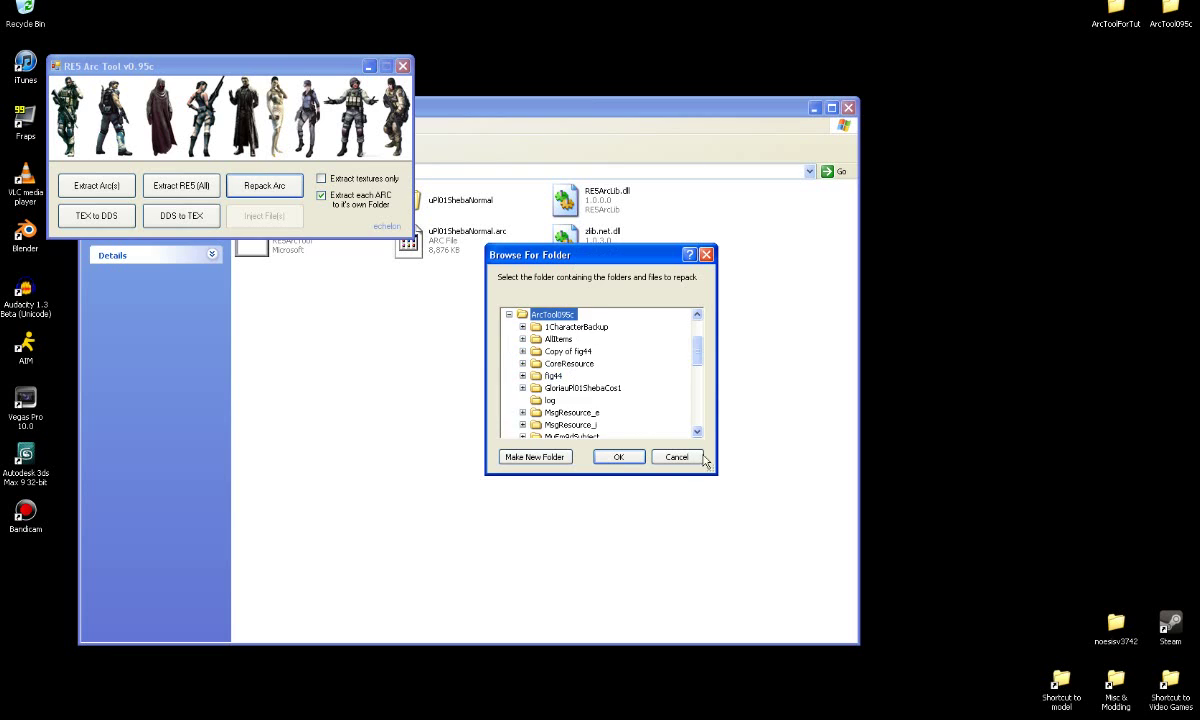
pyautogui.click(508, 314)
pyautogui.click(555, 388)
pyautogui.click(508, 388)
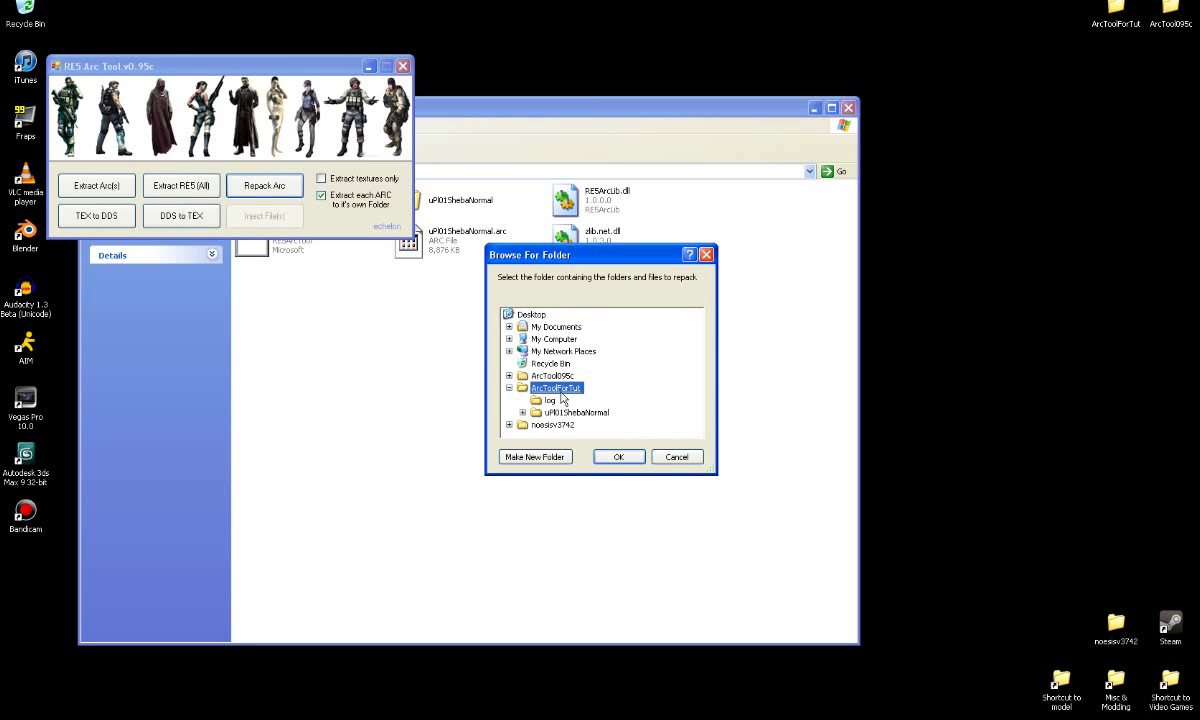
pyautogui.click(564, 413)
pyautogui.press('Return')
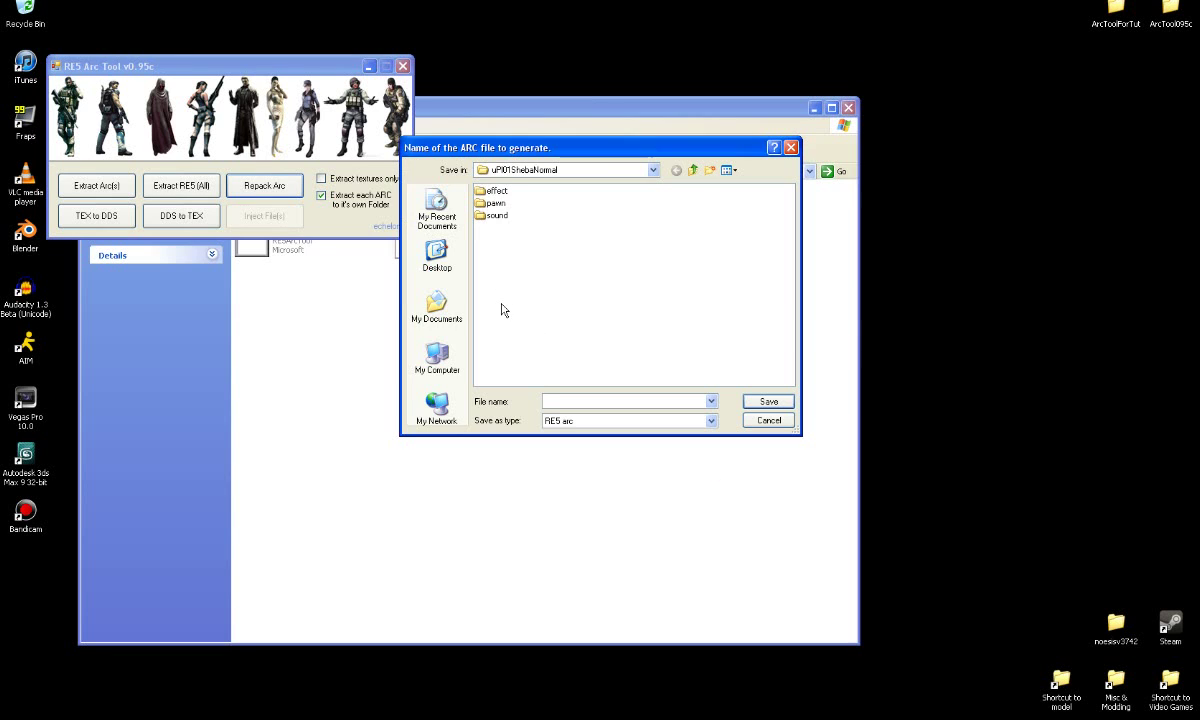
# Overwrite uPl01ShebaNormal.arc in ArcToolForTut with the repacked archive, converting all DDS files back to TEX
pyautogui.doubleClick(520, 216)
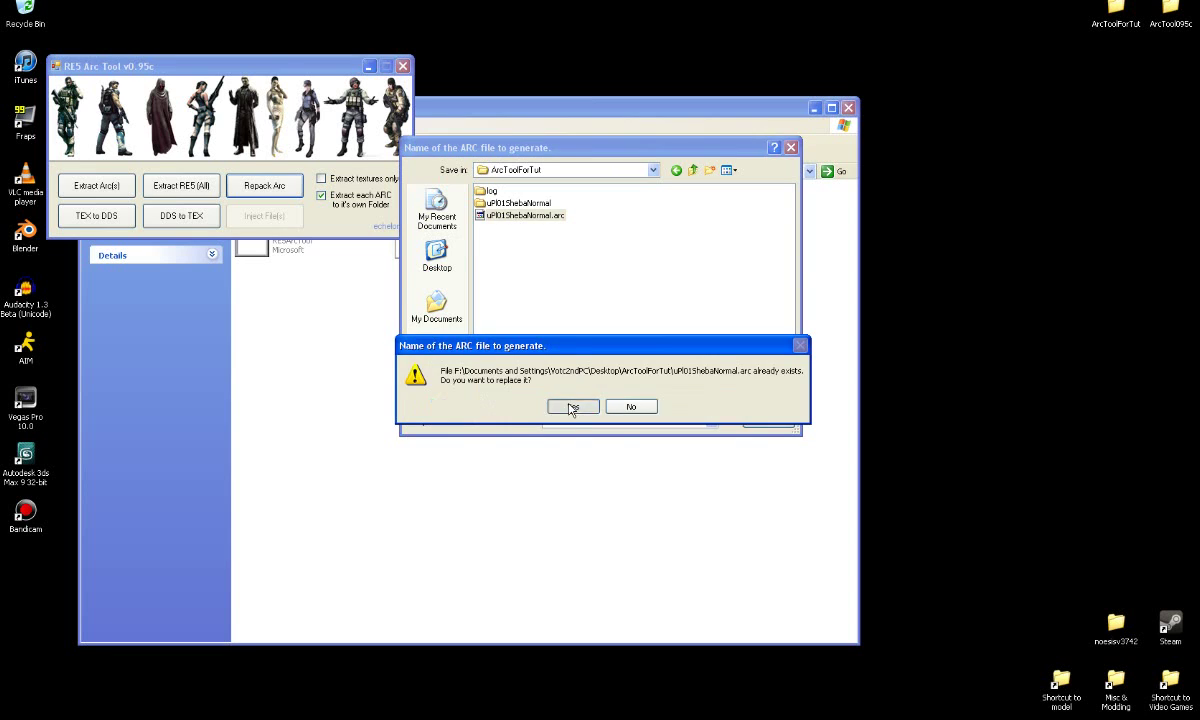
pyautogui.click(571, 407)
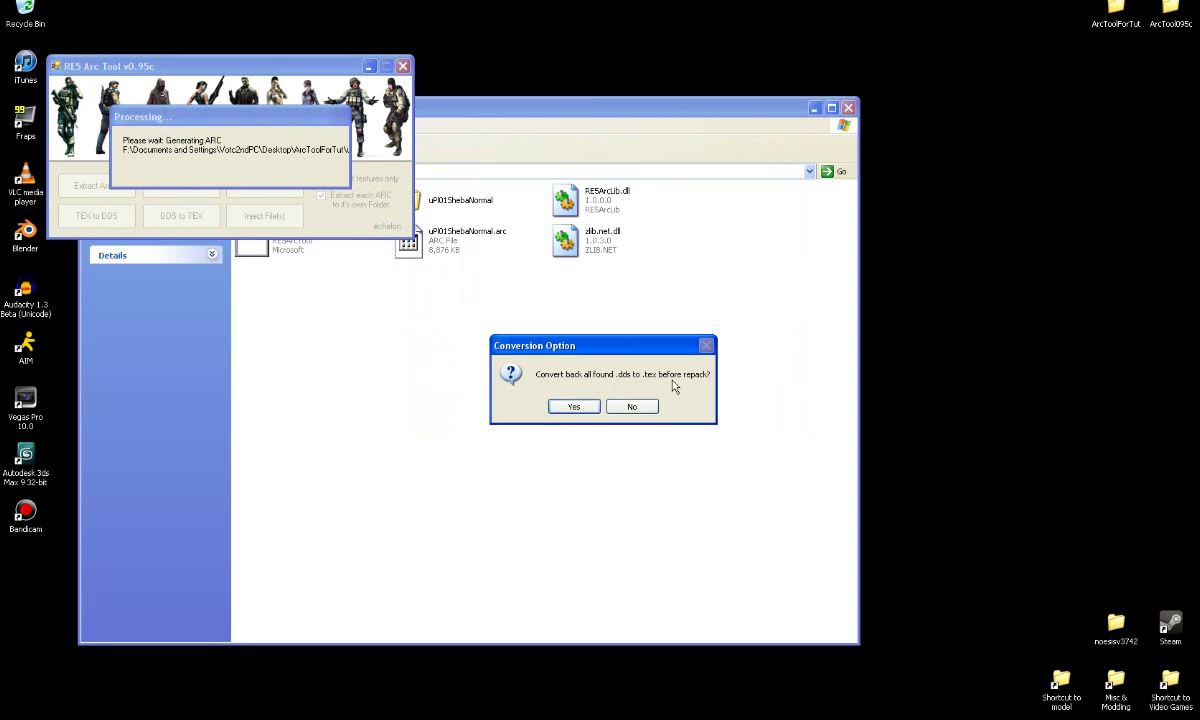
pyautogui.click(574, 408)
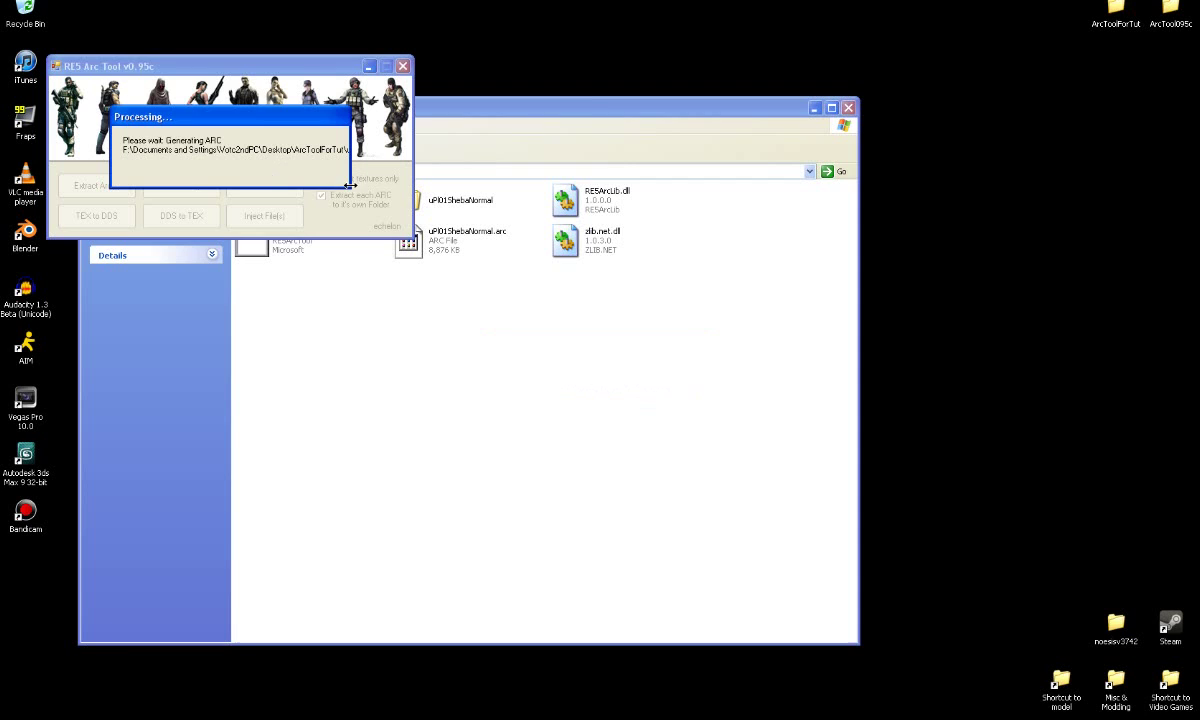
pyautogui.moveTo(349, 183); pyautogui.dragTo(452, 180)
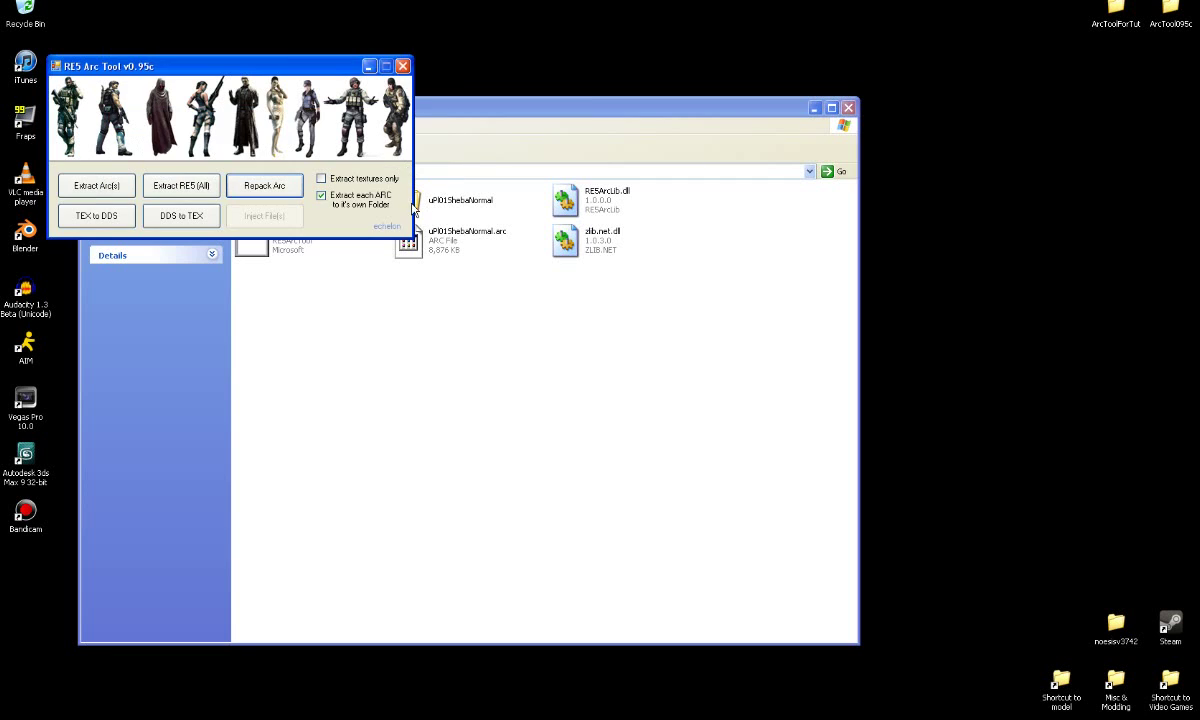
# Copy the repacked uPl01ShebaNormal.arc and go up from the game's Archive folder to C:\Video Games
pyautogui.click(478, 350)
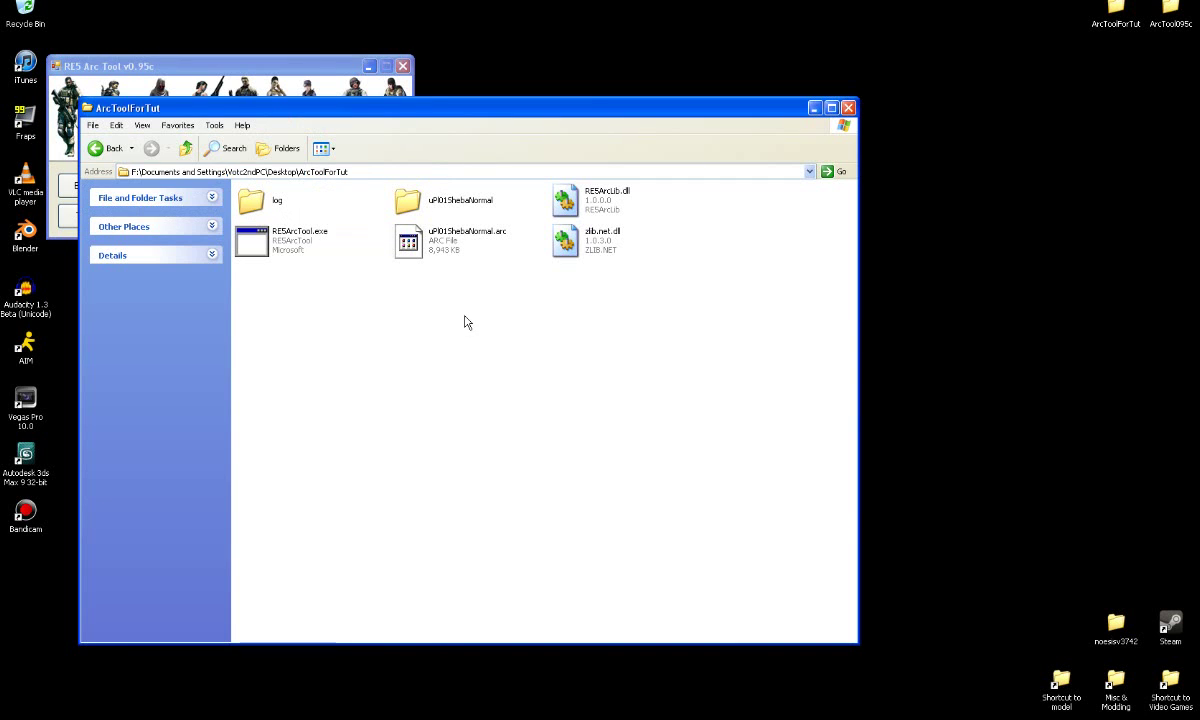
pyautogui.click(453, 258)
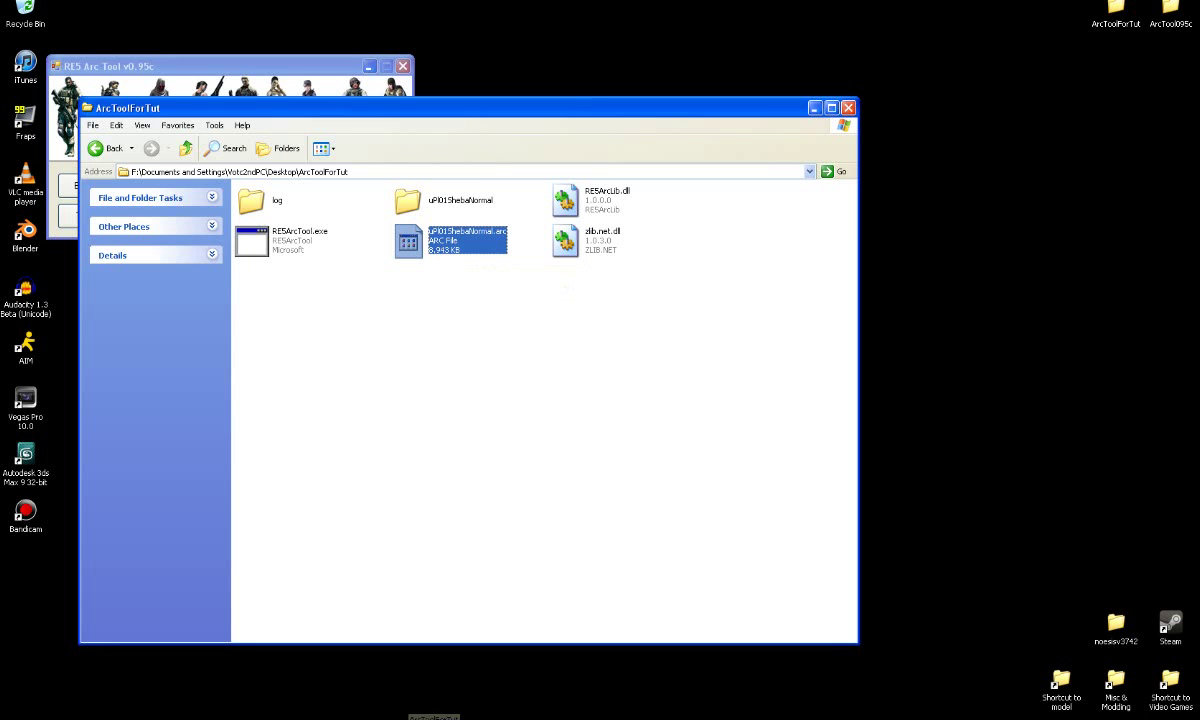
pyautogui.click(433, 718)
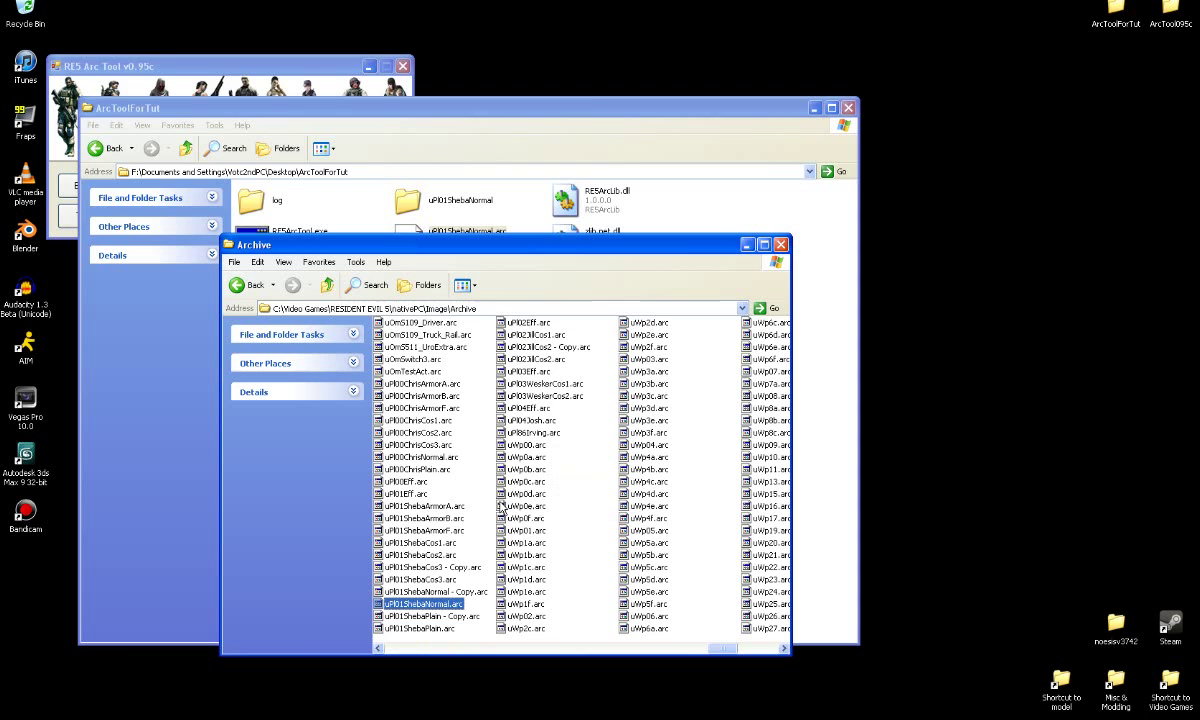
pyautogui.press('BackSpace')
pyautogui.press('BackSpace')
pyautogui.press('BackSpace')
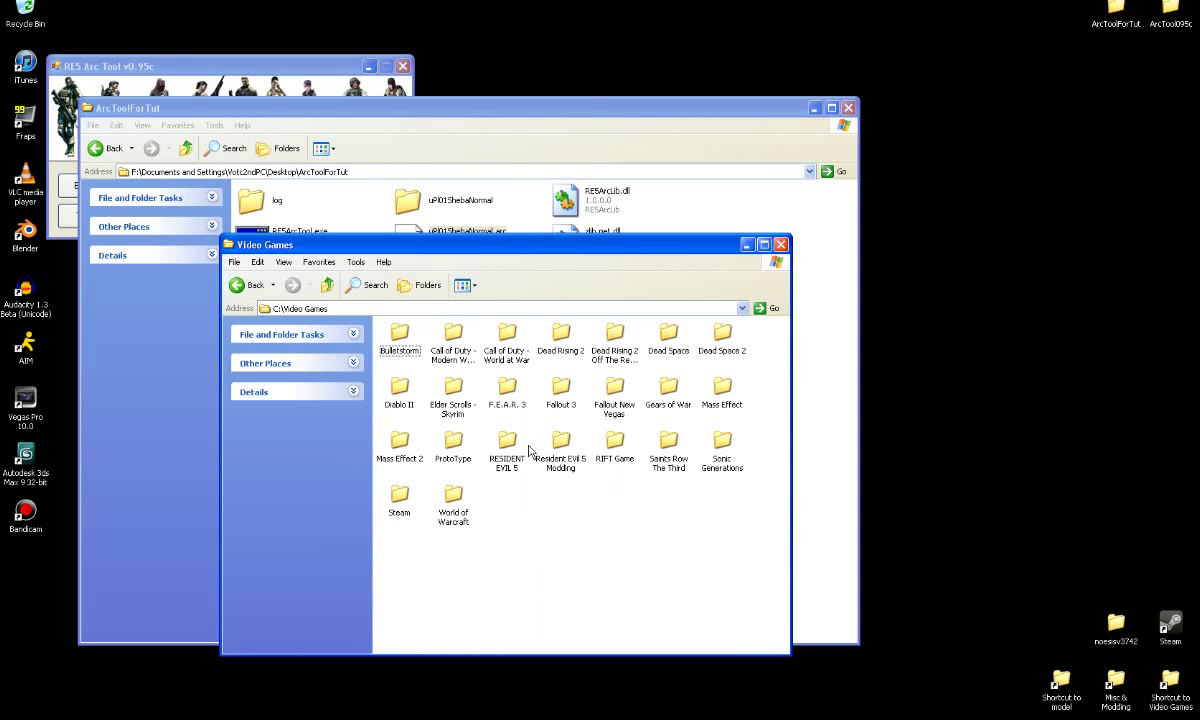
# Paste the archive into Resident Evil 5 Modding\nativePC\Image\Archive, replacing the existing uPl01ShebaNormal.arc
pyautogui.doubleClick(537, 462)
pyautogui.doubleClick(396, 338)
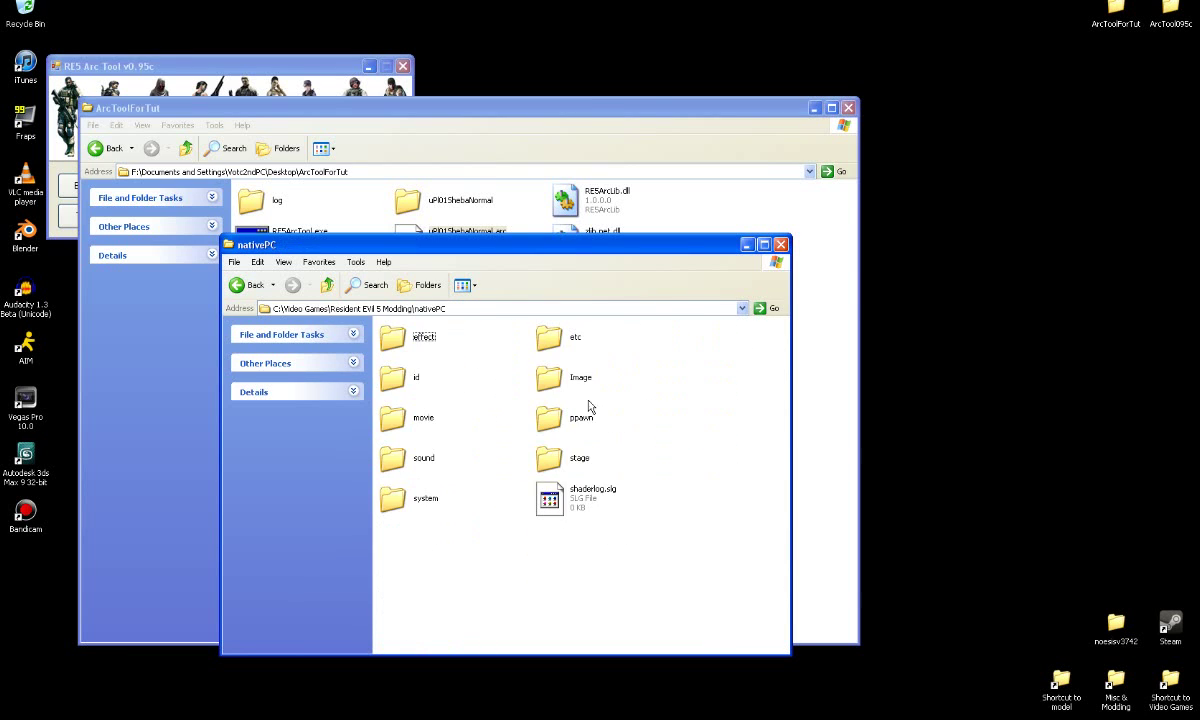
pyautogui.doubleClick(418, 343)
pyautogui.hotkey('ctrl', 'v')
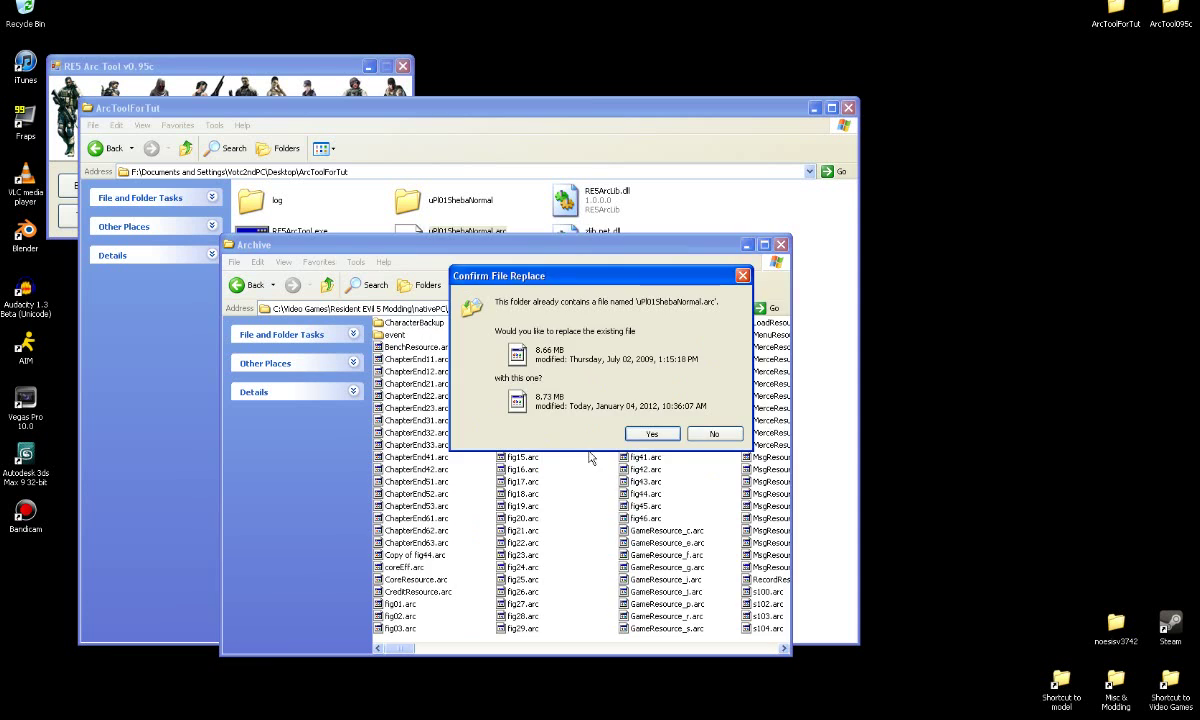
pyautogui.click(634, 434)
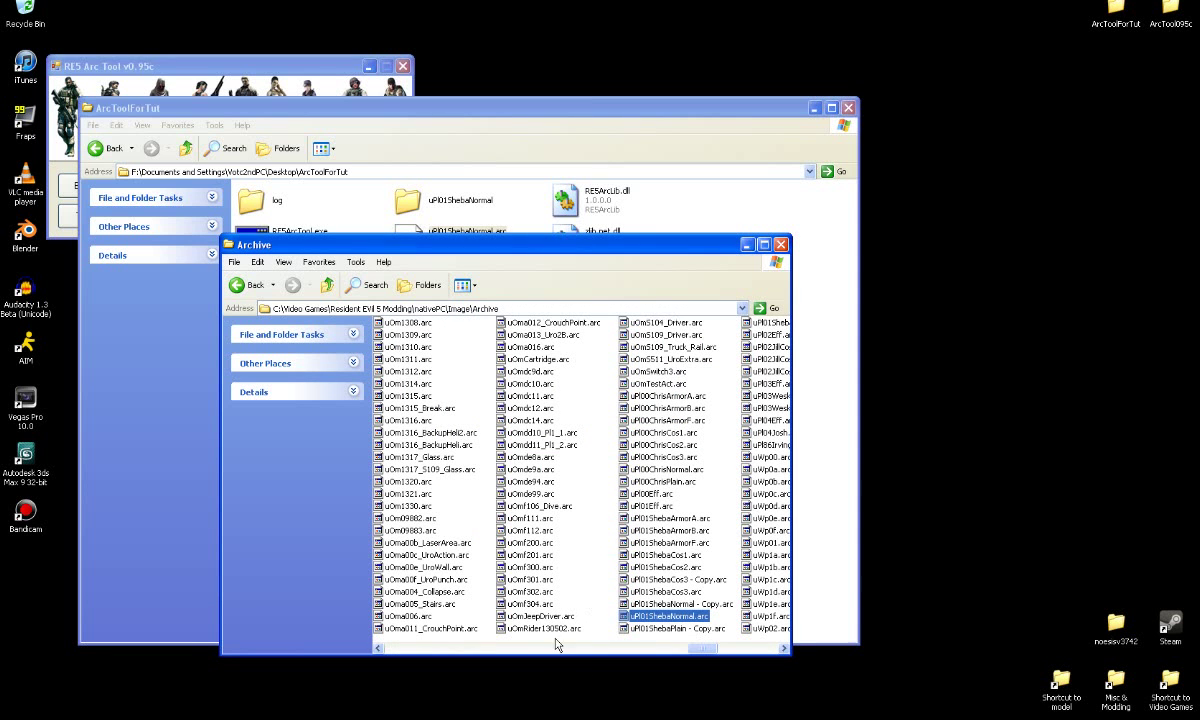
# Switch to Resident Evil 5, open Sheva's figure from the library and examine the recoloured pants up close and from several angles
pyautogui.click(612, 718)
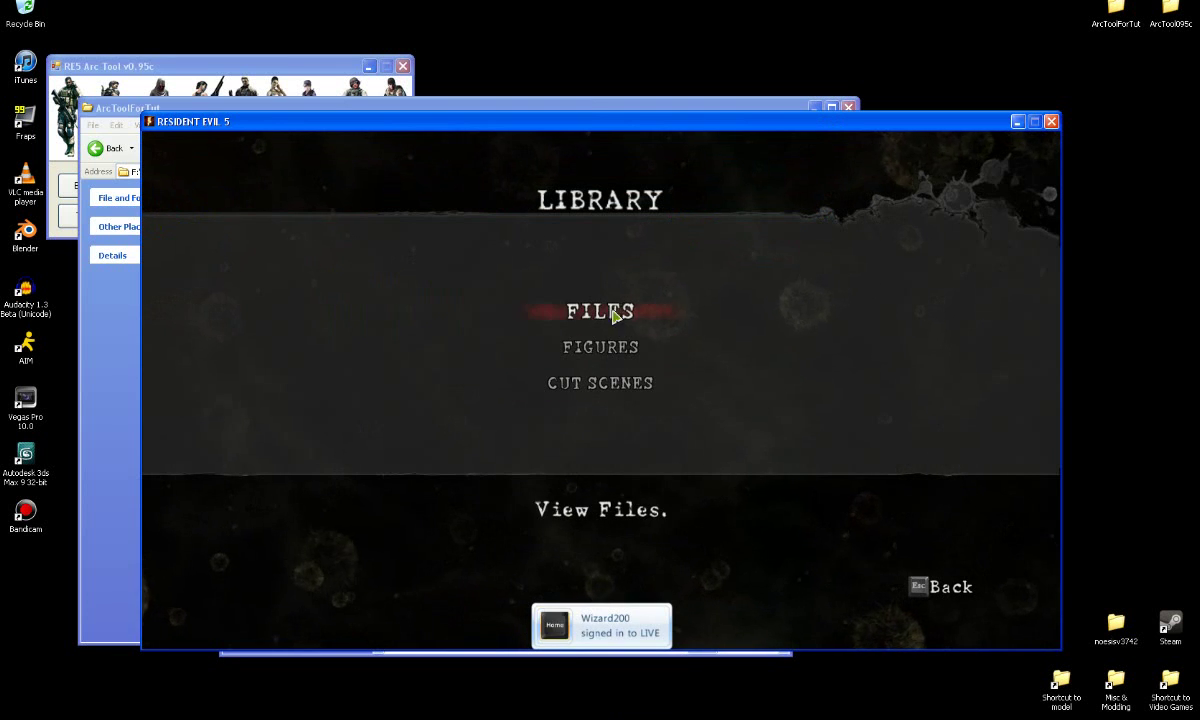
pyautogui.click(603, 366)
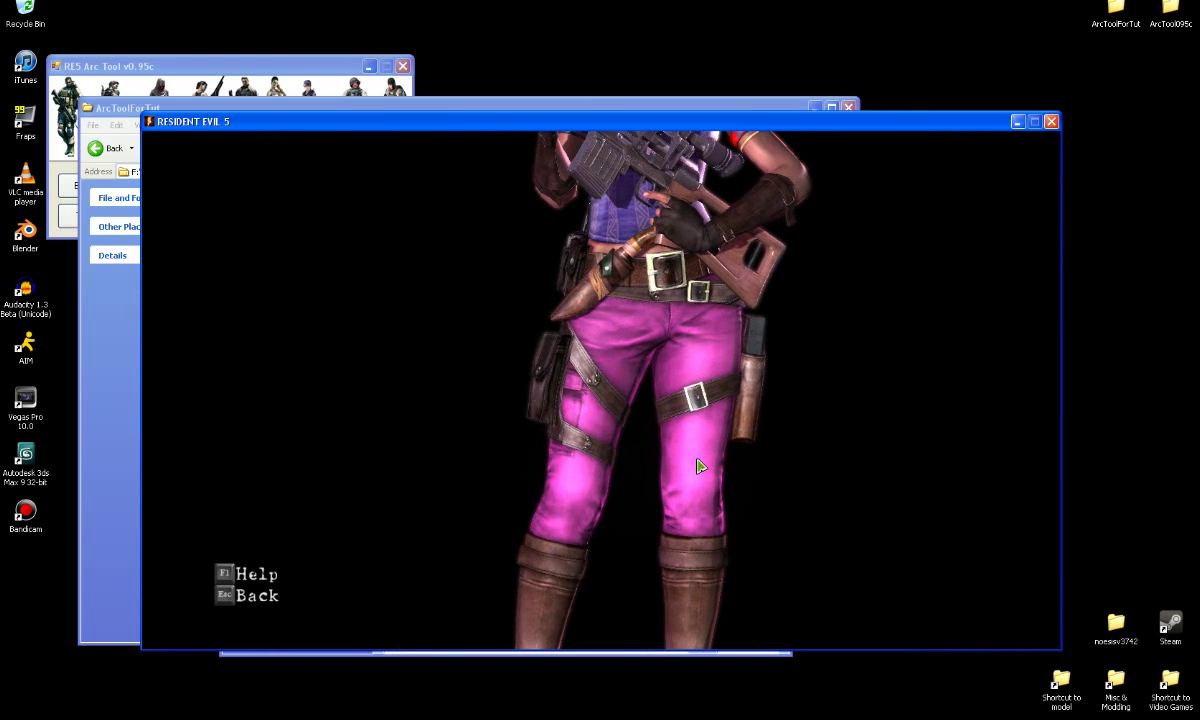
pyautogui.scroll(-5, 510, 462)
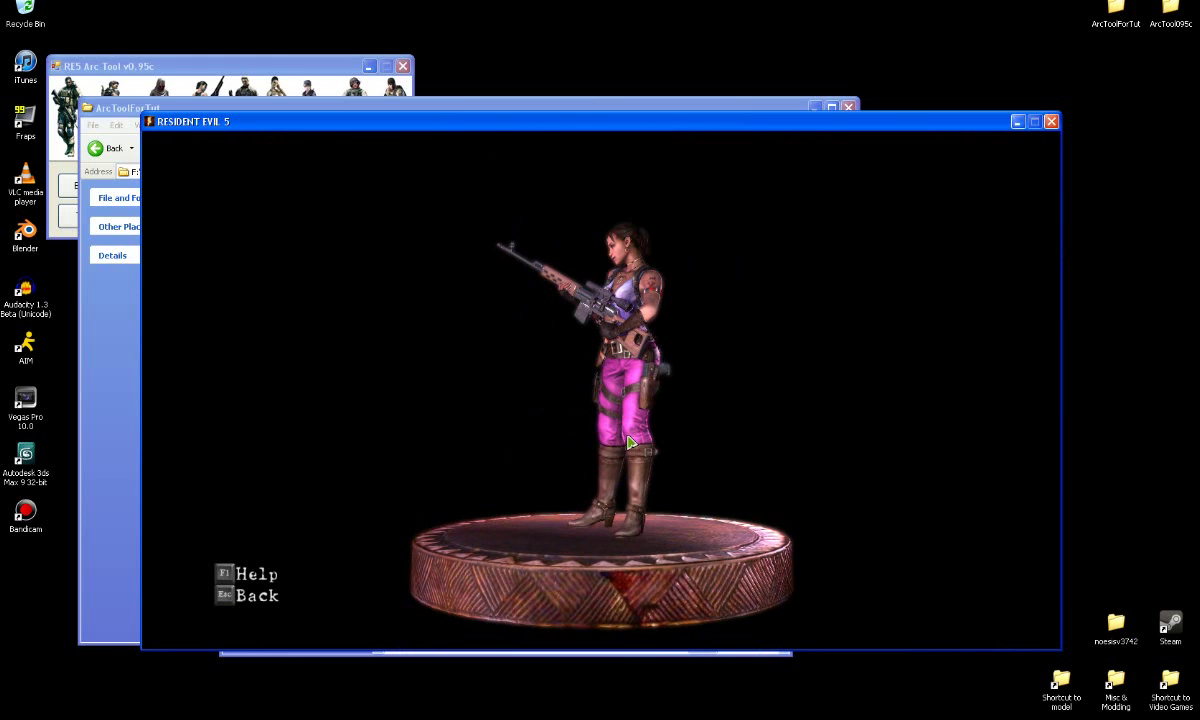
pyautogui.scroll(5, 683, 428)
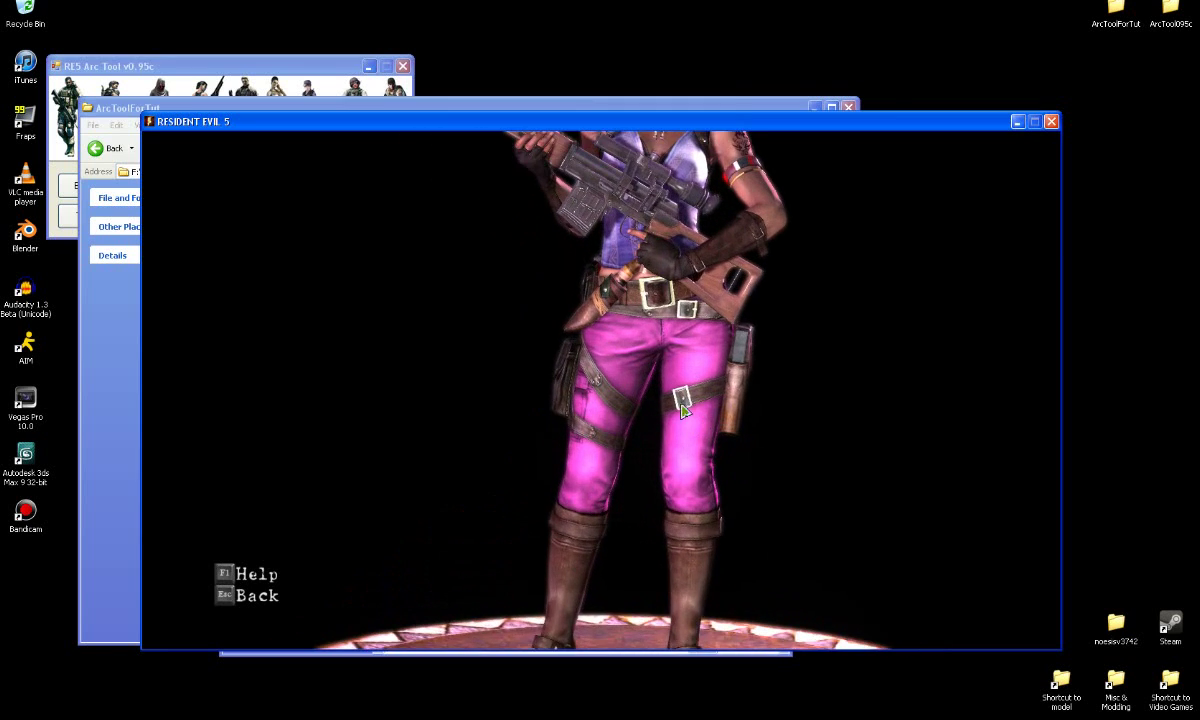
pyautogui.moveTo(658, 424)
pyautogui.mouseDown()
pyautogui.moveTo(603, 440)
pyautogui.moveTo(536, 422)
pyautogui.moveTo(718, 420)
pyautogui.moveTo(678, 410)
pyautogui.mouseUp()
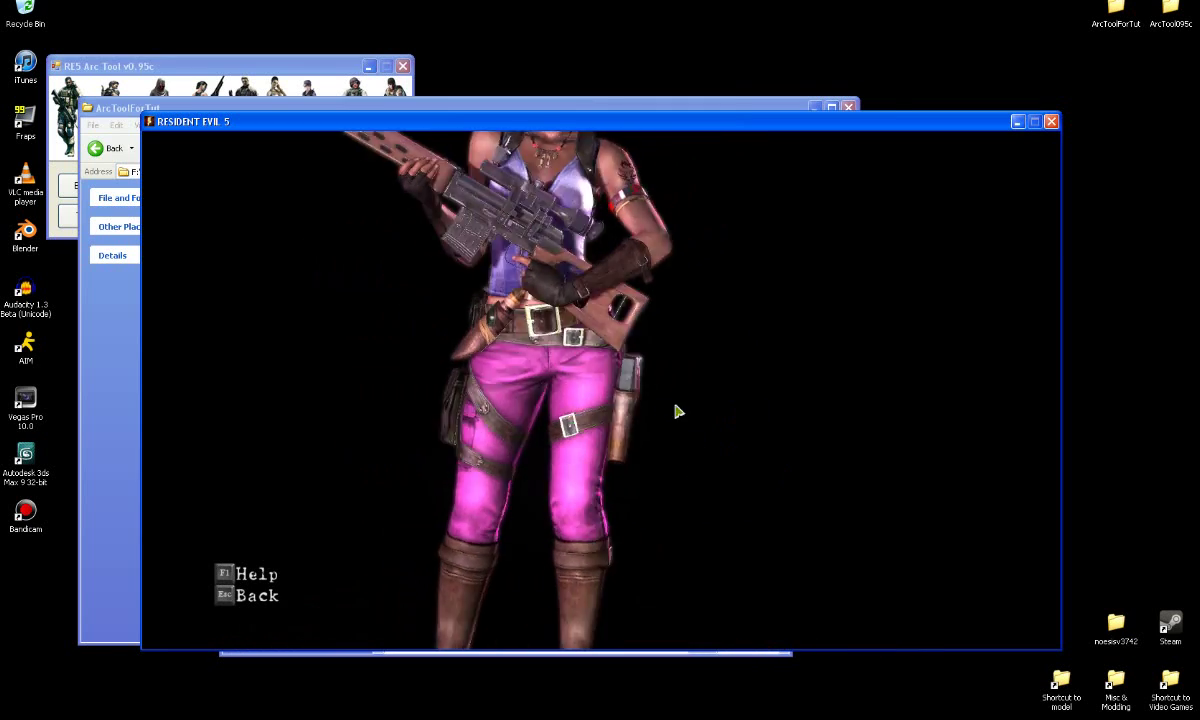
pyautogui.scroll(4, 548, 440)
pyautogui.moveTo(548, 440)
pyautogui.mouseDown()
pyautogui.moveTo(536, 423)
pyautogui.moveTo(600, 380)
pyautogui.moveTo(418, 380)
pyautogui.moveTo(490, 370)
pyautogui.moveTo(606, 388)
pyautogui.moveTo(814, 391)
pyautogui.moveTo(568, 445)
pyautogui.mouseUp()
pyautogui.scroll(-4, 490, 370)
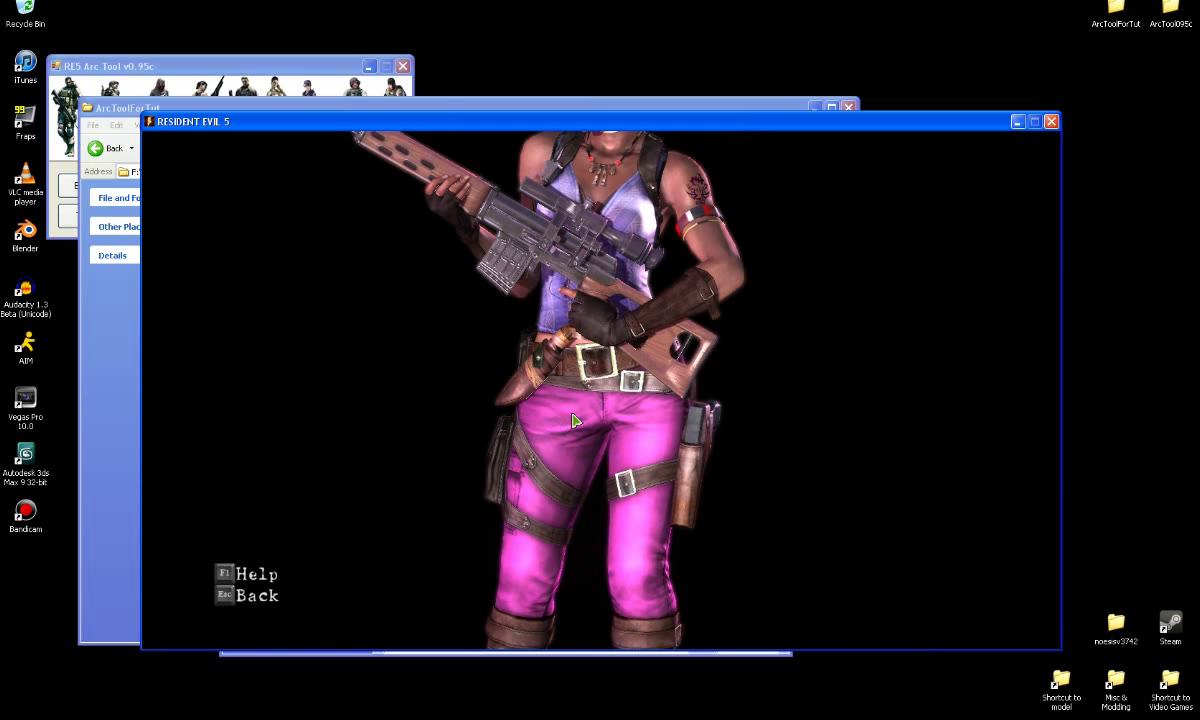
pyautogui.moveTo(572, 414); pyautogui.dragTo(644, 395)
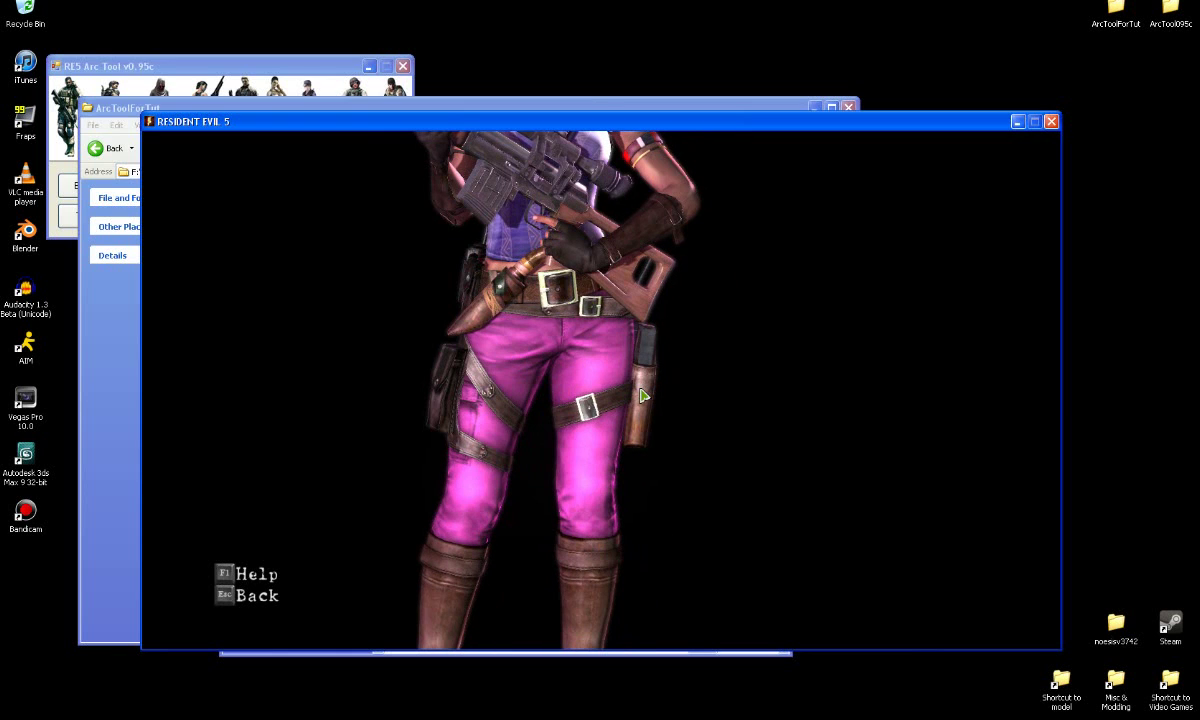
pyautogui.scroll(-5, 530, 383)
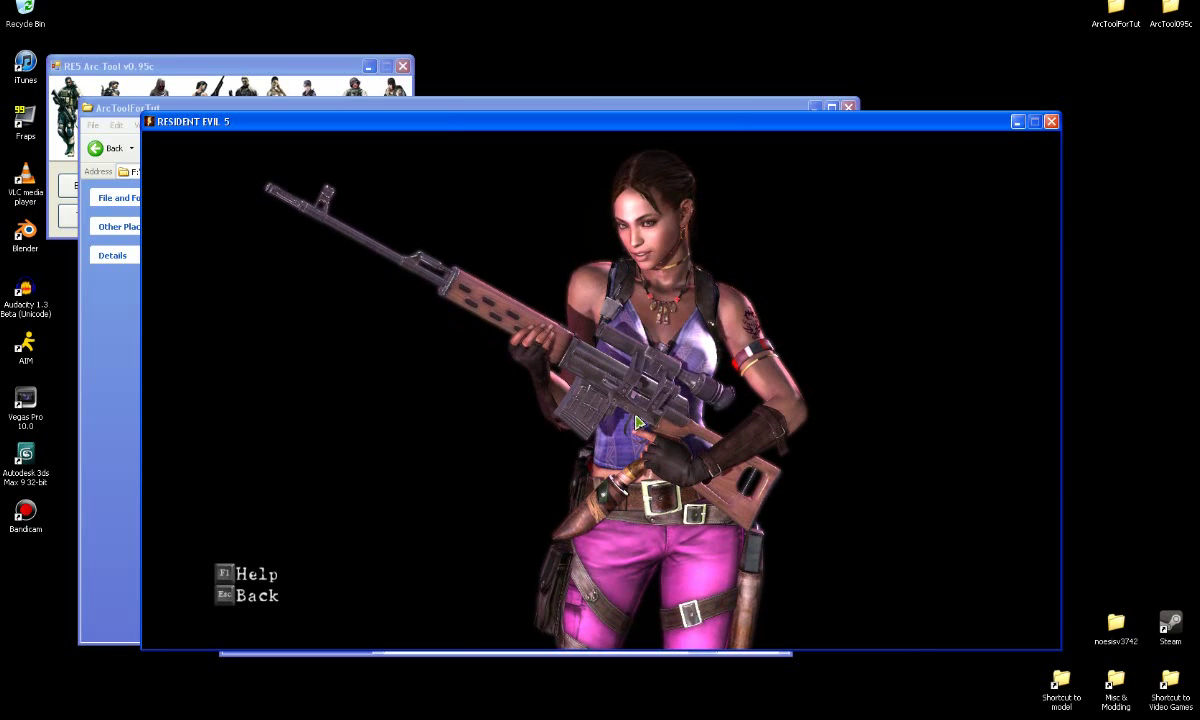
pyautogui.scroll(3, 640, 490)
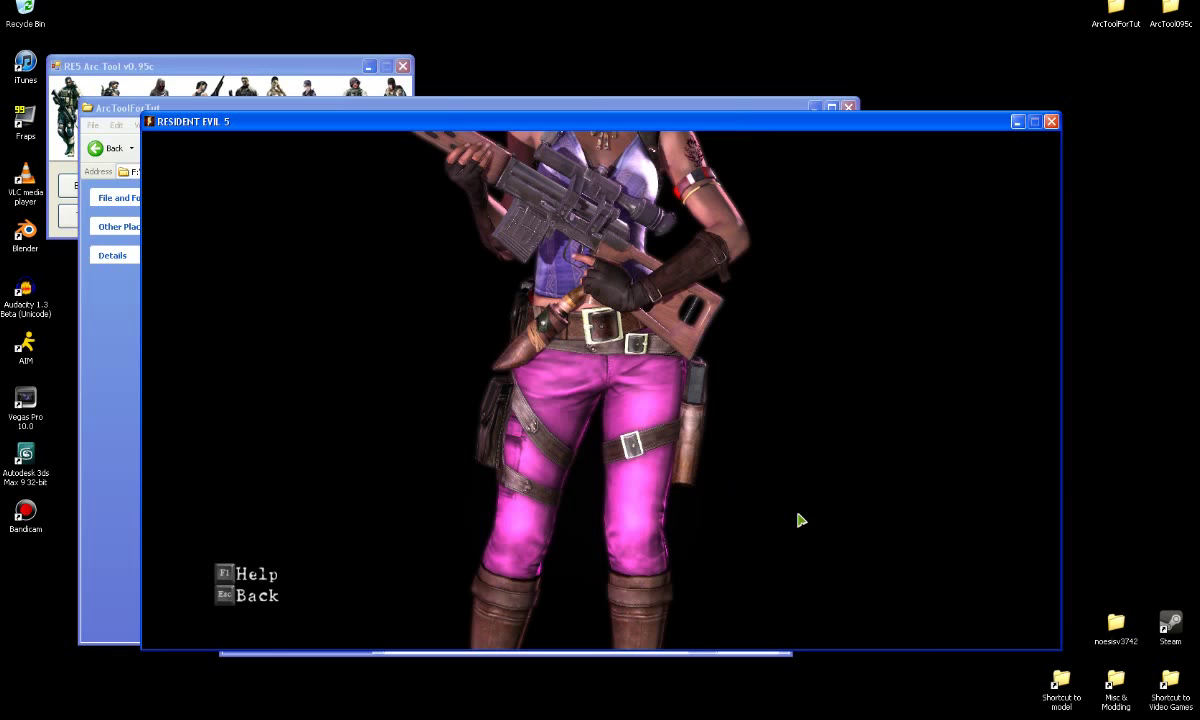
pyautogui.moveTo(790, 442); pyautogui.dragTo(638, 382)
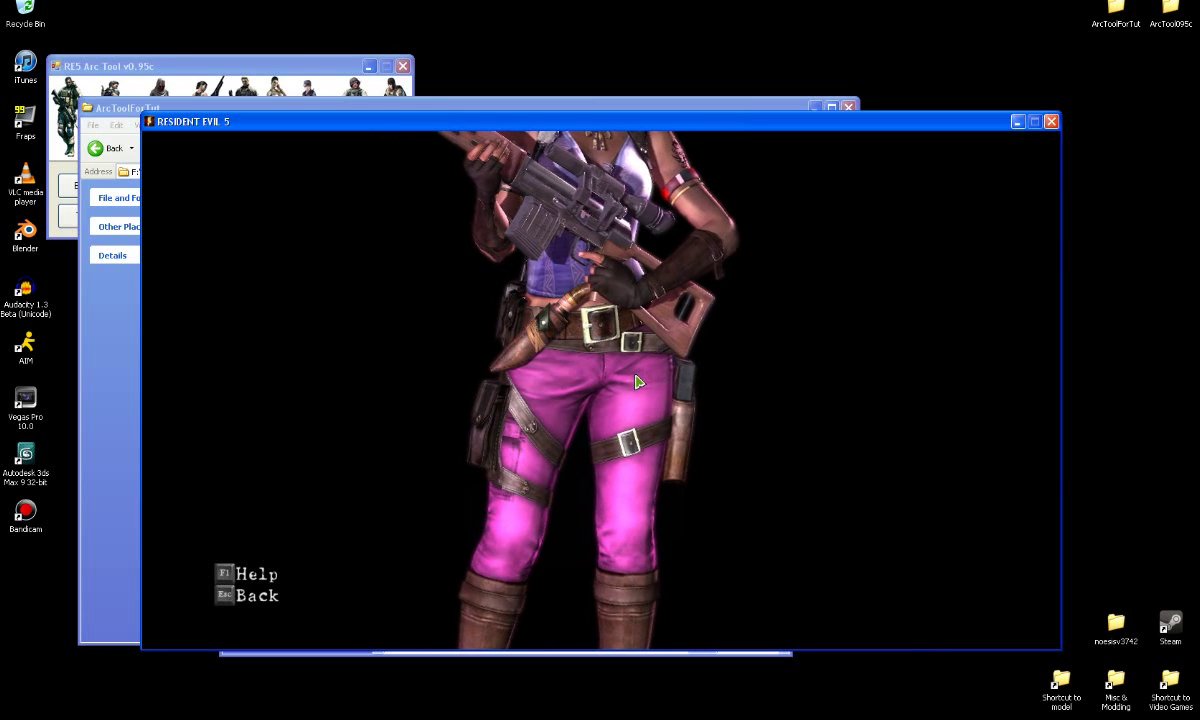